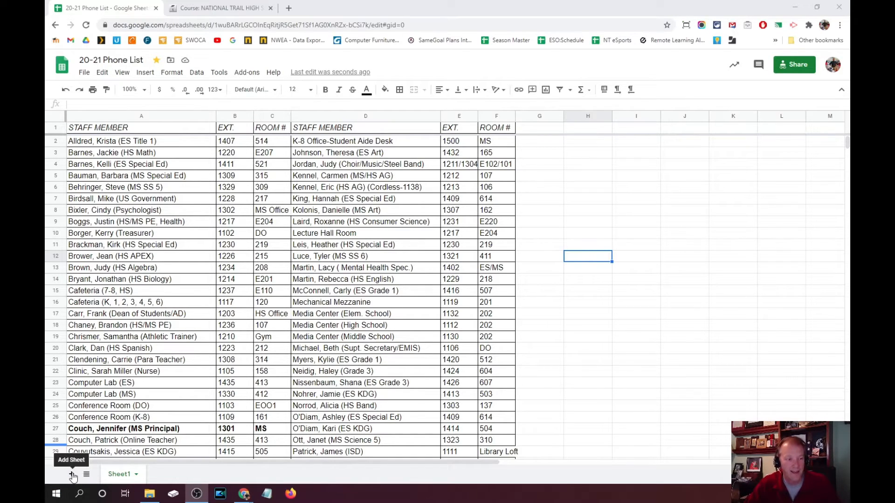
# Add a new sheet to the spreadsheet and rename it "Test Embed"
pyautogui.click(72, 475)
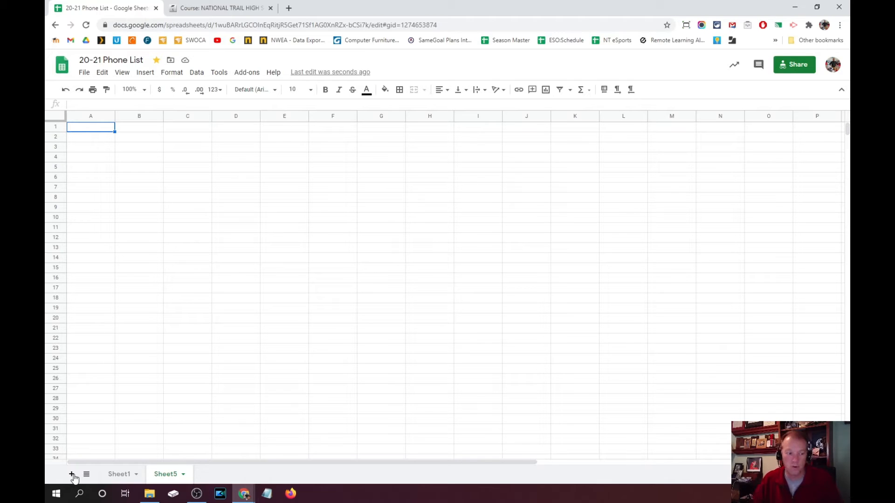
pyautogui.rightClick(169, 477)
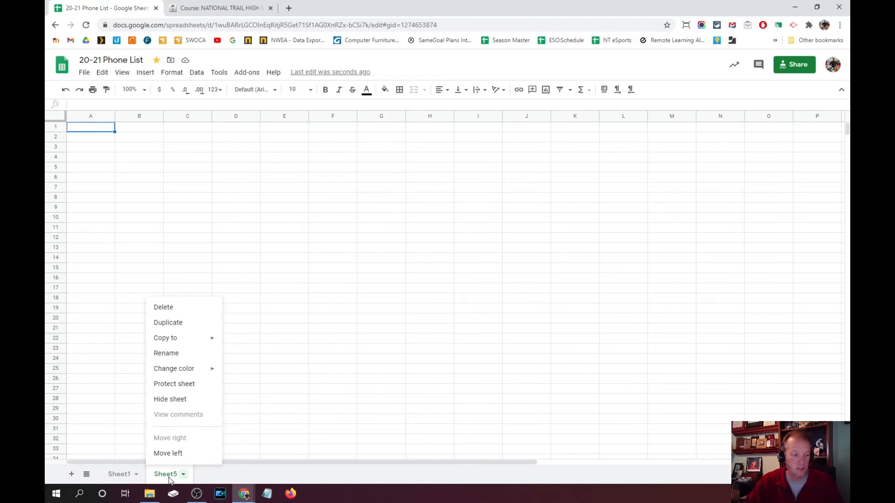
pyautogui.click(175, 353)
pyautogui.write('Test Embed')
pyautogui.press('Return')
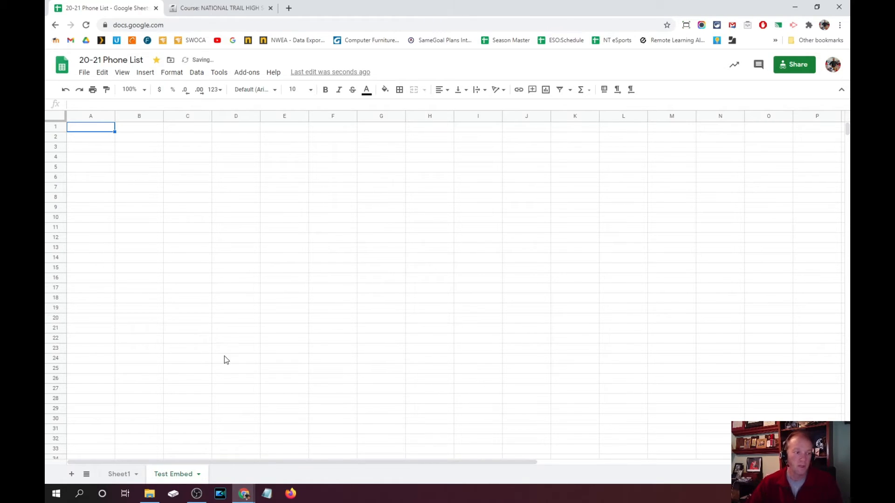
# Link cell A1 of the Test Embed sheet to the staff entry in Sheet1 cell A3 with the formula =Sheet1!A3
pyautogui.click(101, 131)
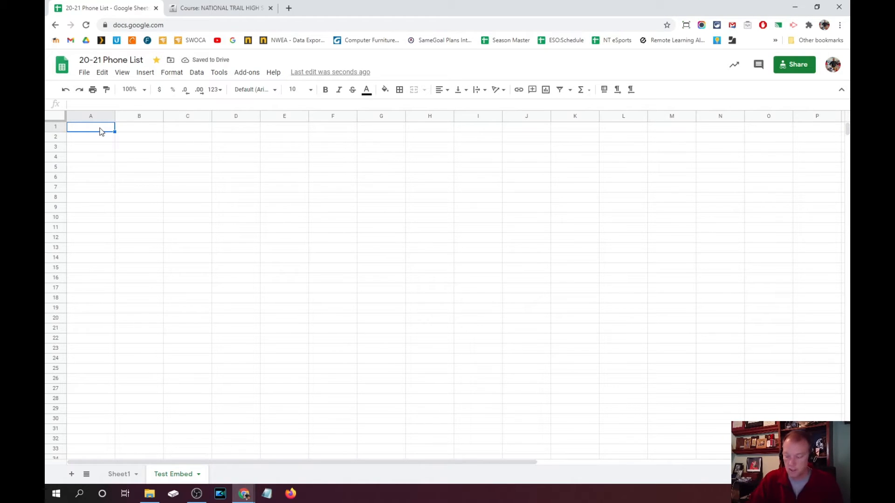
pyautogui.write('=')
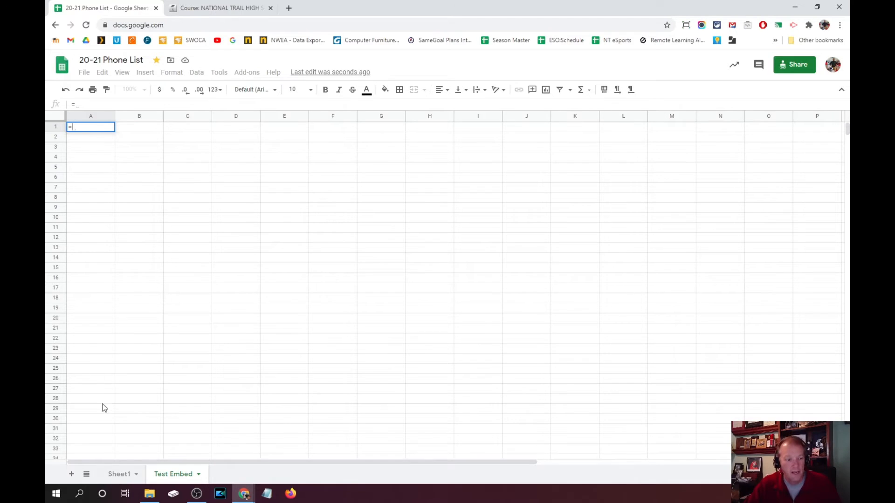
pyautogui.click(122, 475)
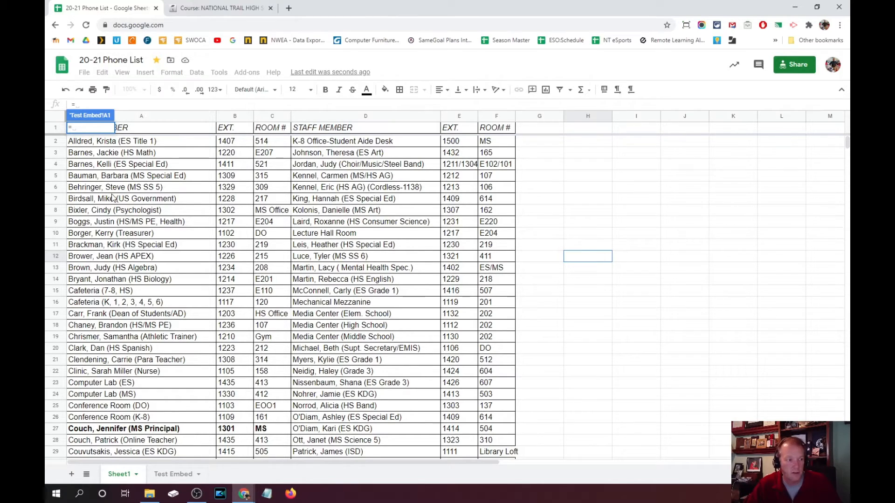
pyautogui.click(95, 157)
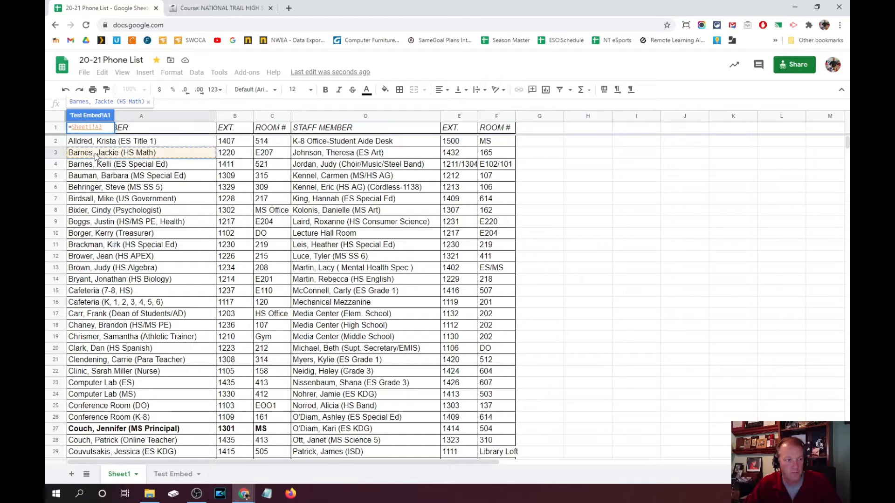
pyautogui.press('Return')
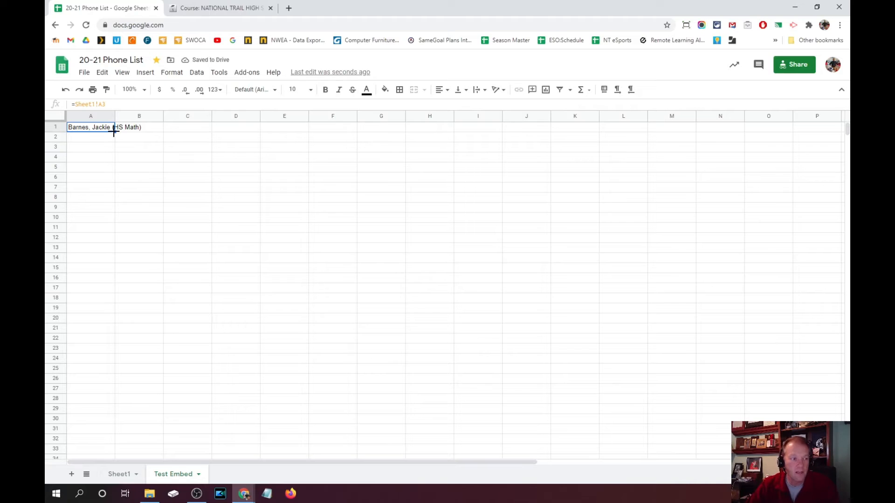
# Fill the A1 linking formula down to row 7 and across to column F, covering A1:F7
pyautogui.moveTo(114, 132); pyautogui.dragTo(113, 183)
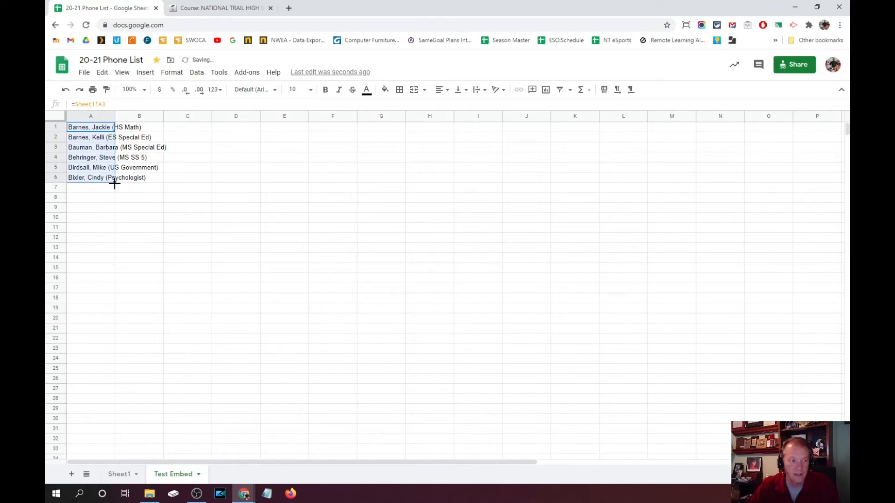
pyautogui.moveTo(114, 183); pyautogui.dragTo(334, 187)
pyautogui.click(333, 188)
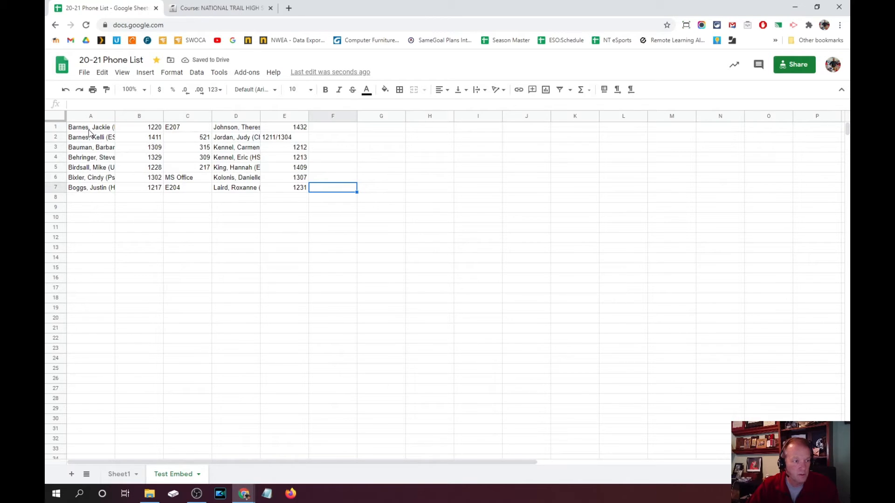
pyautogui.moveTo(90, 129); pyautogui.dragTo(95, 189)
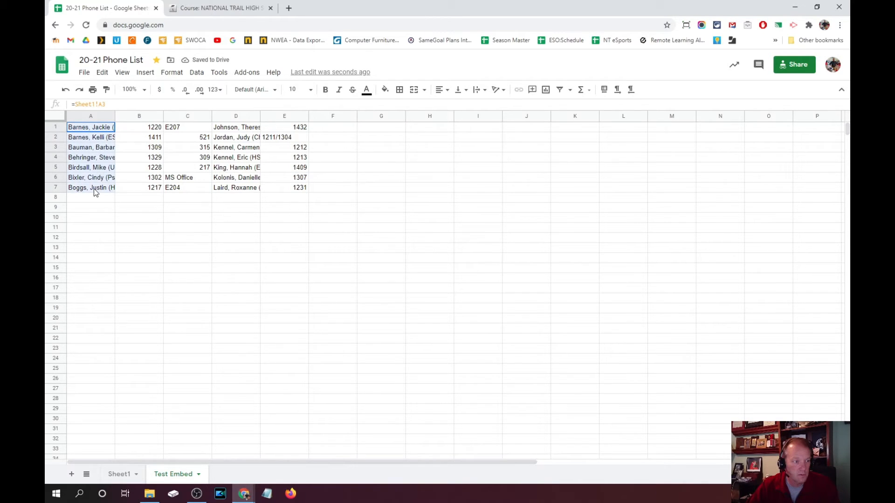
pyautogui.moveTo(114, 191); pyautogui.dragTo(349, 178)
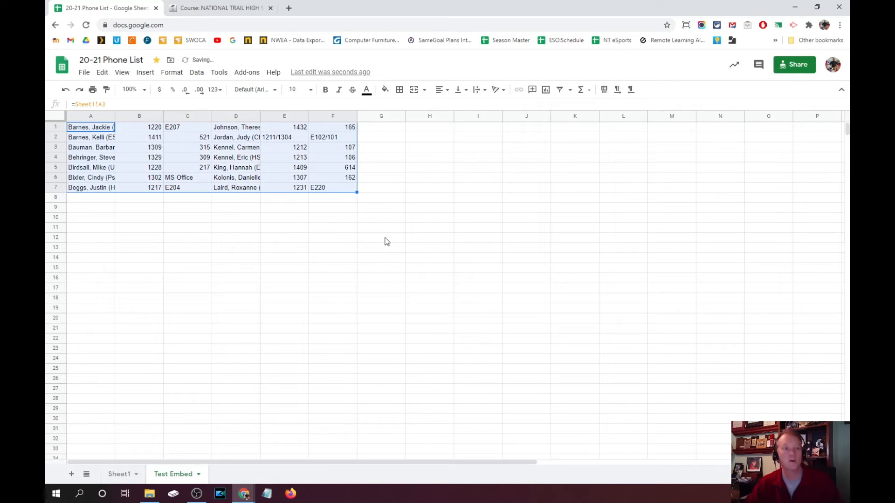
# Auto-fit the widths of columns A through F to their contents
pyautogui.moveTo(115, 115); pyautogui.dragTo(114, 115)
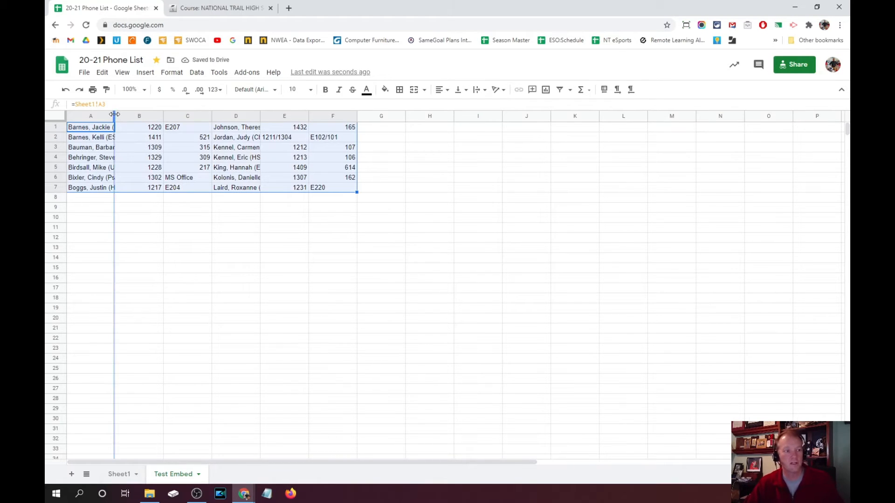
pyautogui.doubleClick(114, 114)
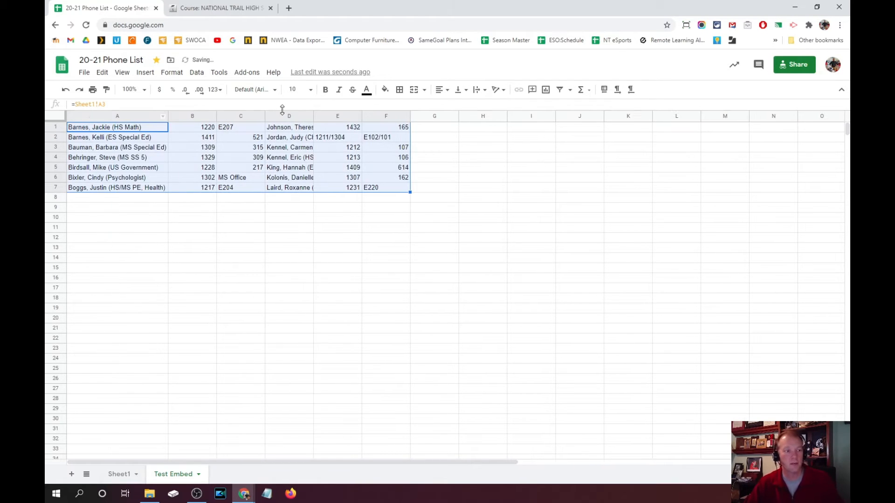
pyautogui.doubleClick(216, 119)
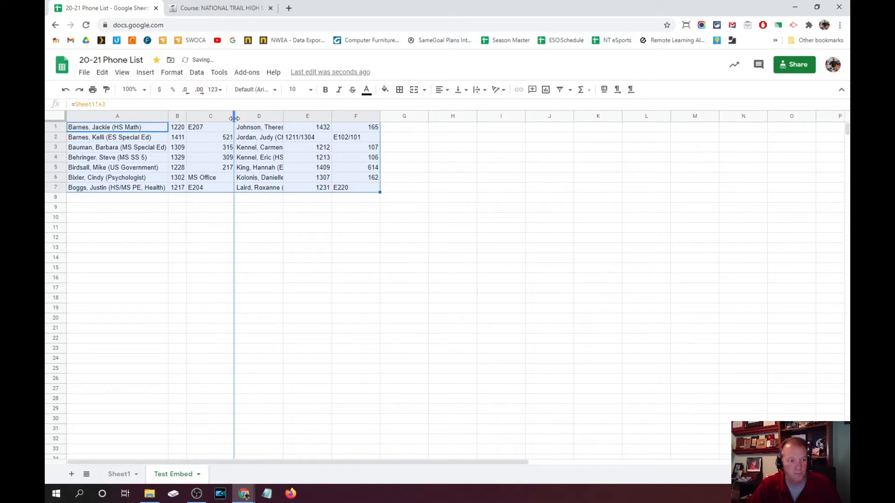
pyautogui.doubleClick(233, 118)
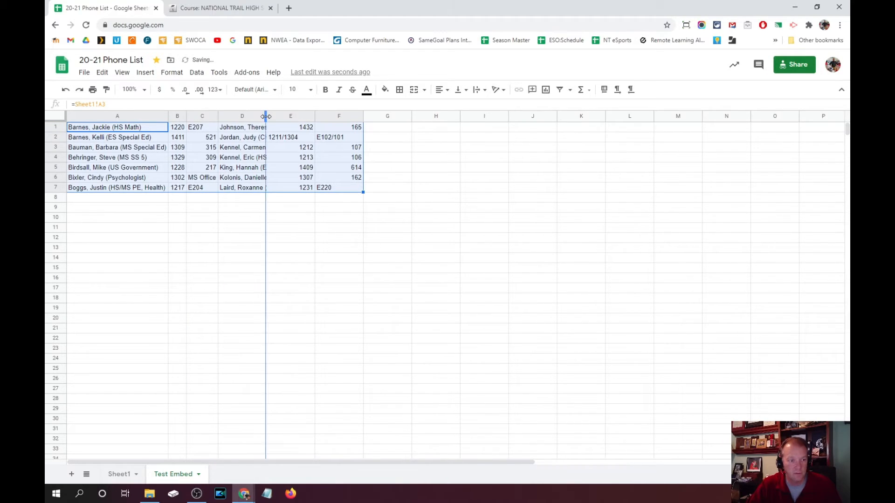
pyautogui.doubleClick(265, 116)
pyautogui.doubleClick(385, 116)
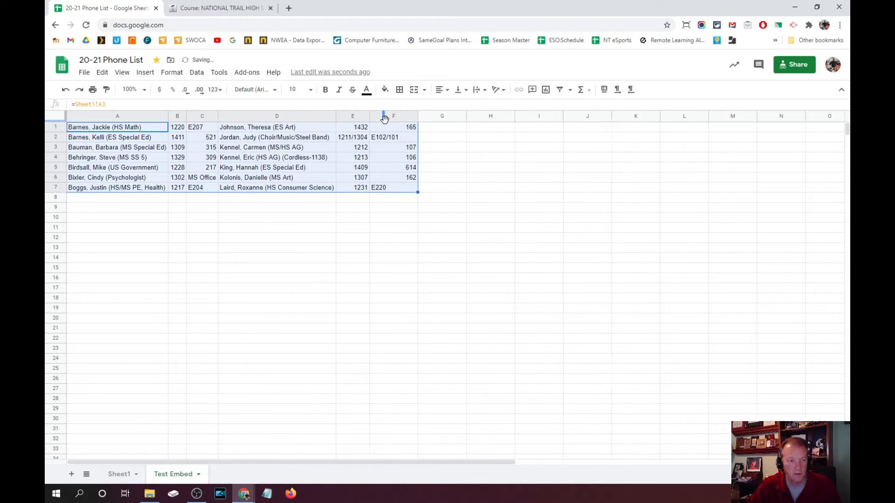
pyautogui.doubleClick(417, 116)
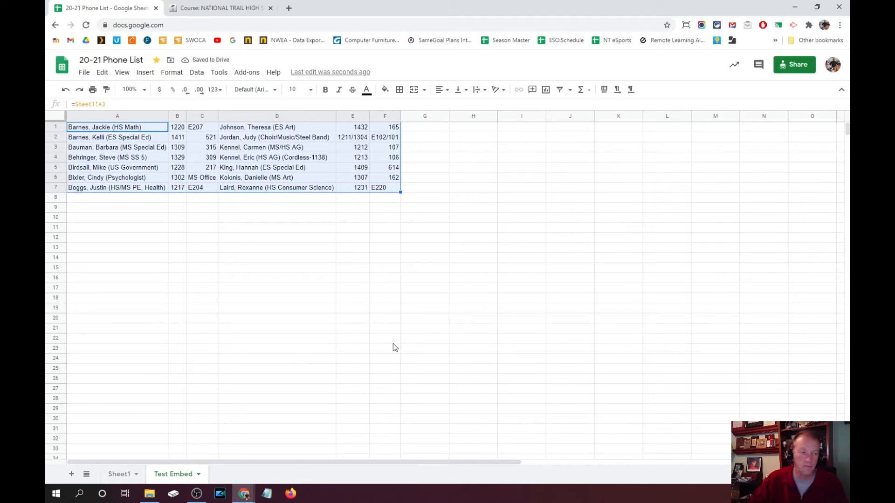
# Insert one blank row above row 1 of the Test Embed sheet
pyautogui.click(55, 127)
pyautogui.rightClick(56, 127)
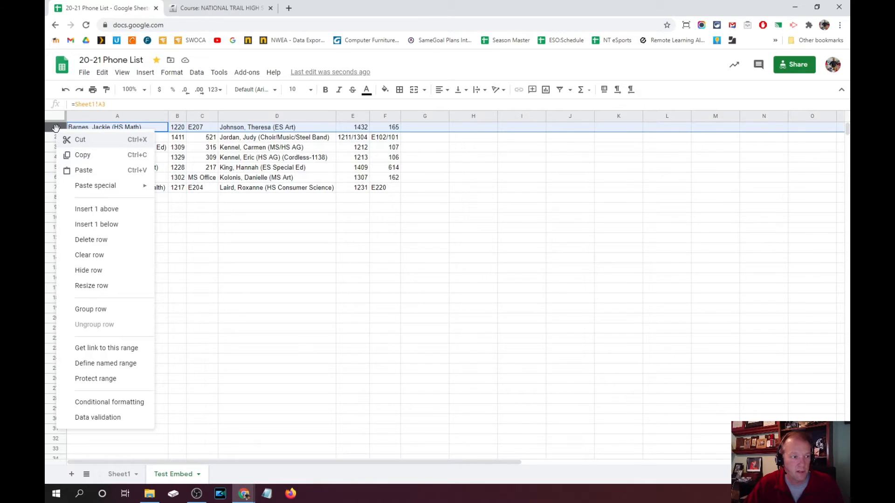
pyautogui.click(90, 208)
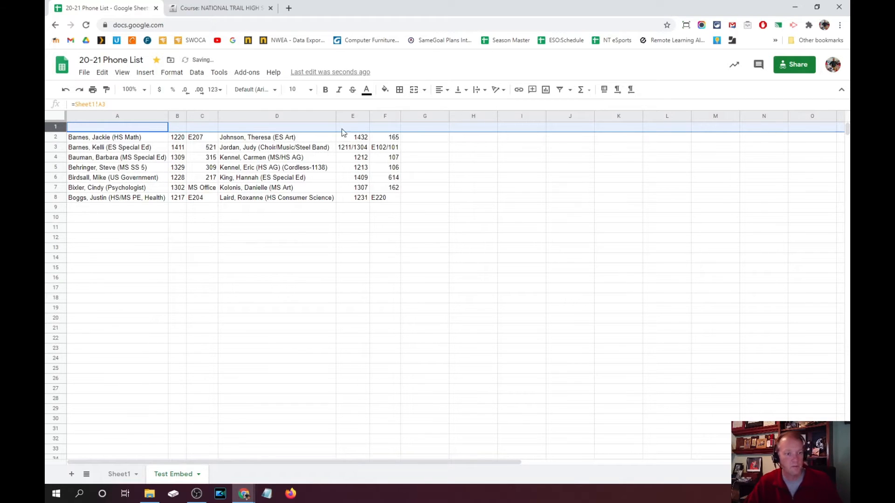
# Link cell F1 to the header in Sheet1 with =Sheet1!F1, and fill the formula back across row 1 to column A
pyautogui.click(384, 130)
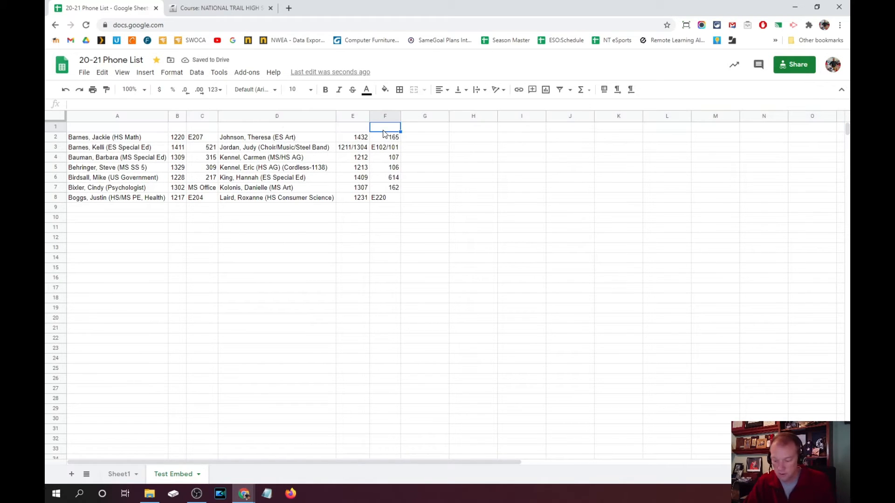
pyautogui.write('=')
pyautogui.click(119, 474)
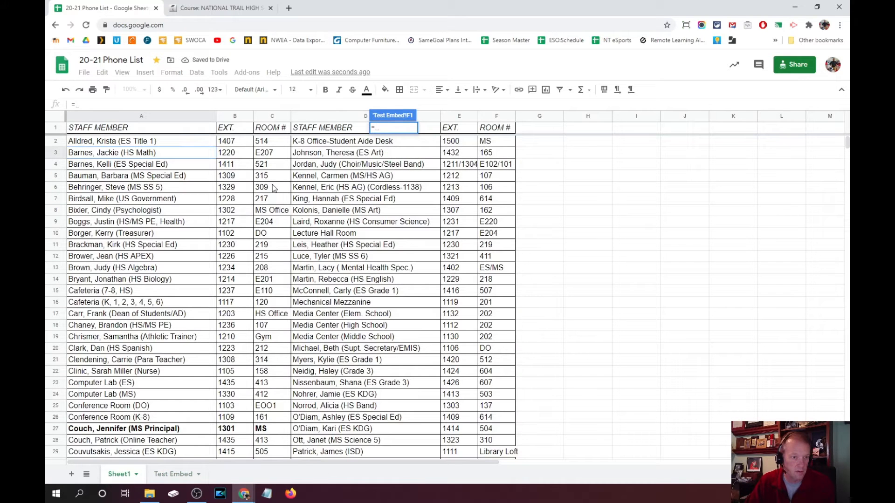
pyautogui.click(490, 133)
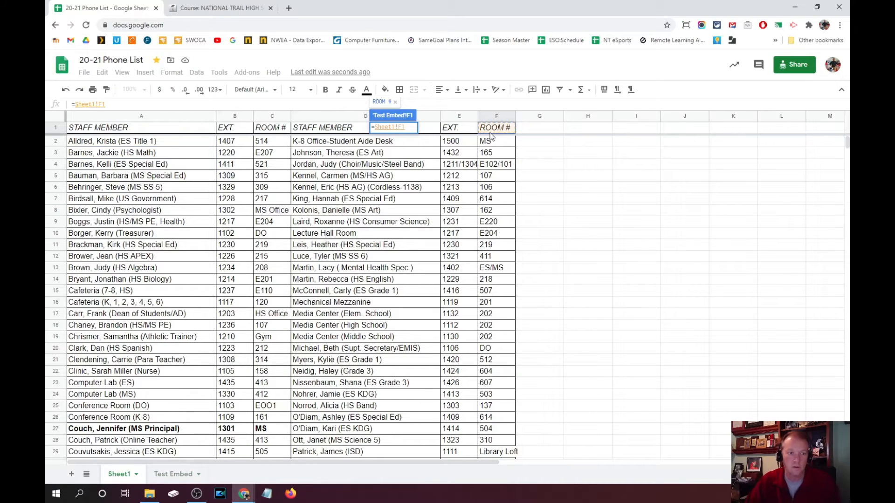
pyautogui.press('Return')
pyautogui.moveTo(400, 131); pyautogui.dragTo(132, 136)
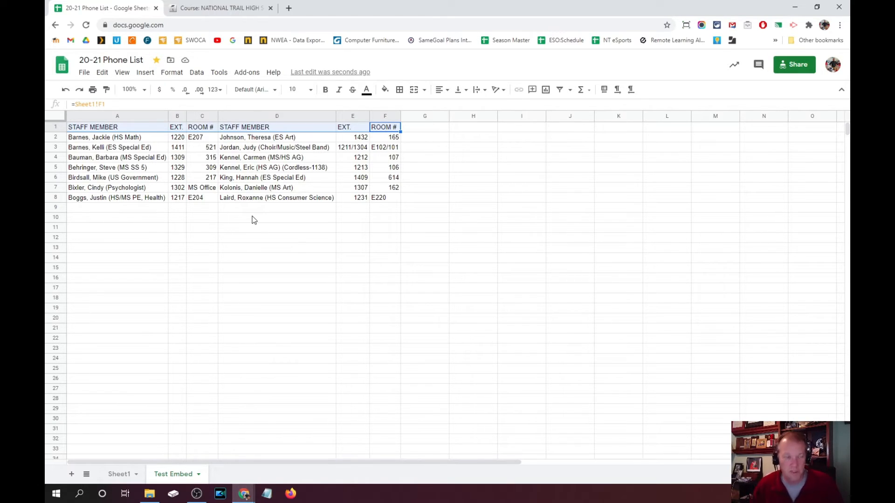
pyautogui.click(86, 347)
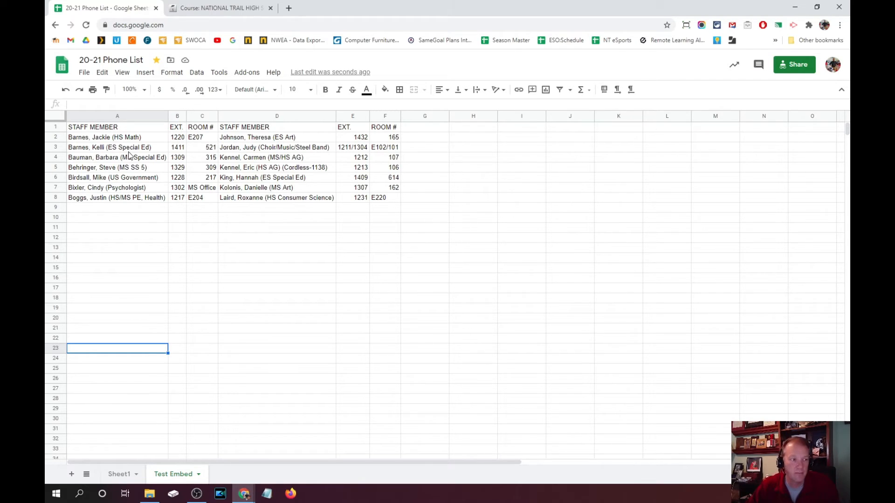
# Open the Publish to the web settings and choose the Test Embed sheet as the content to embed
pyautogui.click(88, 78)
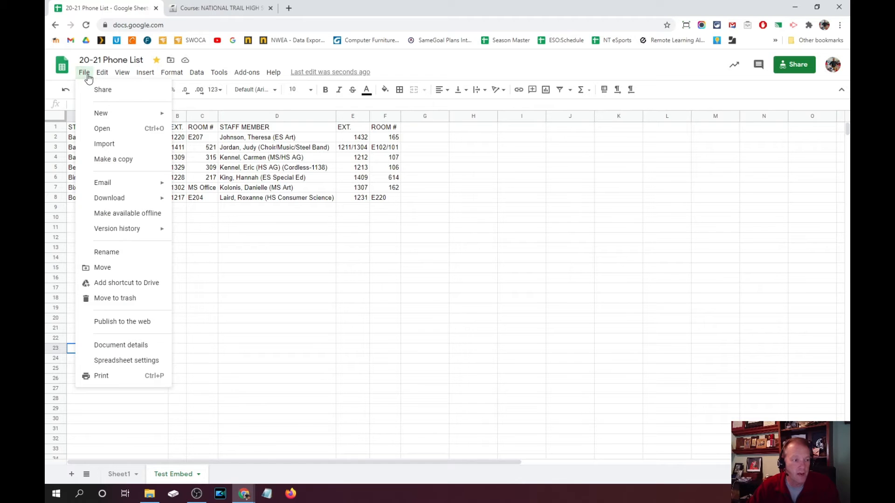
pyautogui.click(123, 322)
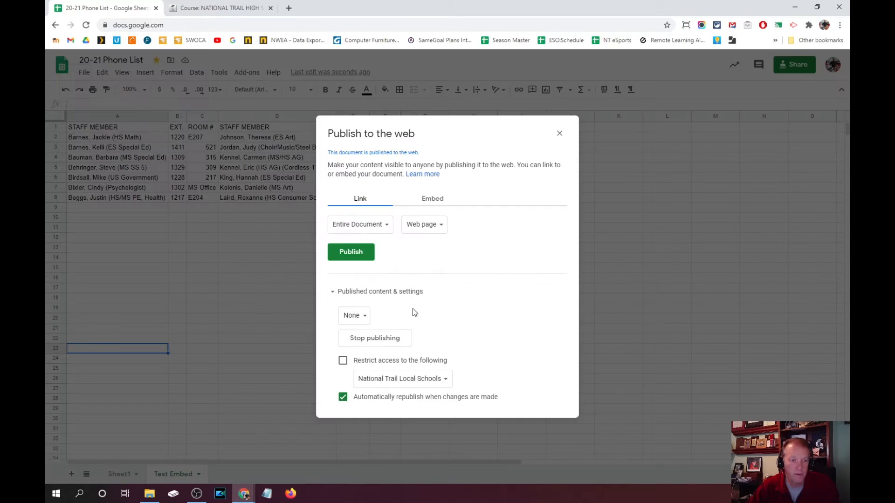
pyautogui.click(436, 202)
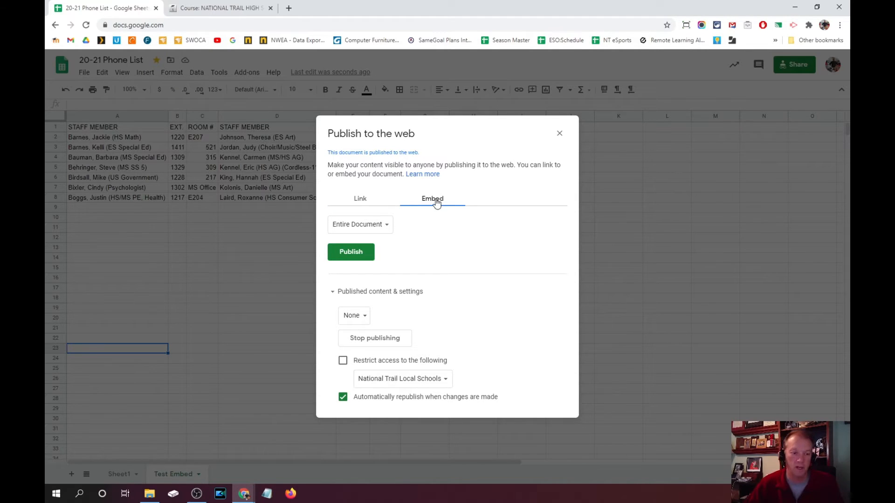
pyautogui.click(364, 227)
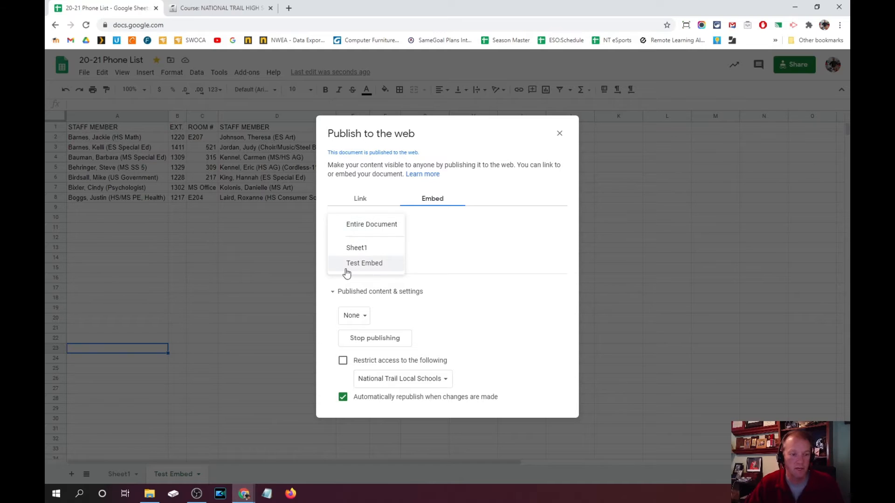
pyautogui.click(367, 264)
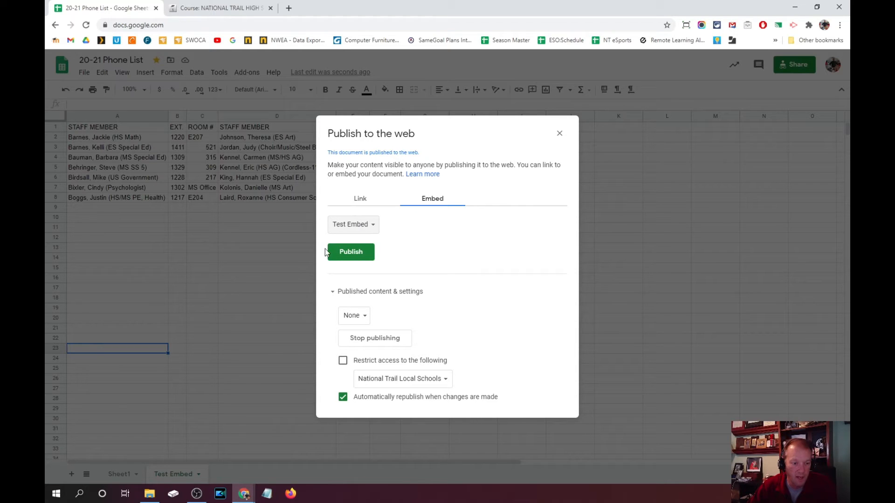
# Limit the published content to the Test Embed sheet in the published content settings
pyautogui.click(362, 318)
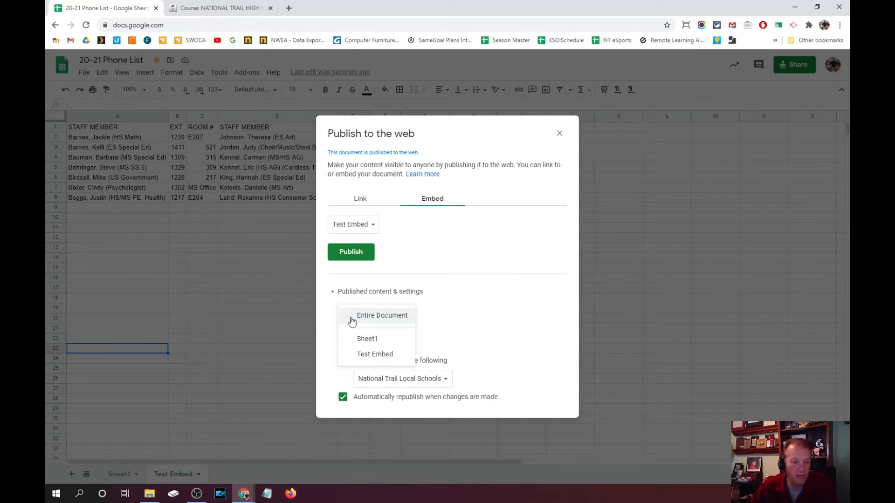
pyautogui.click(365, 355)
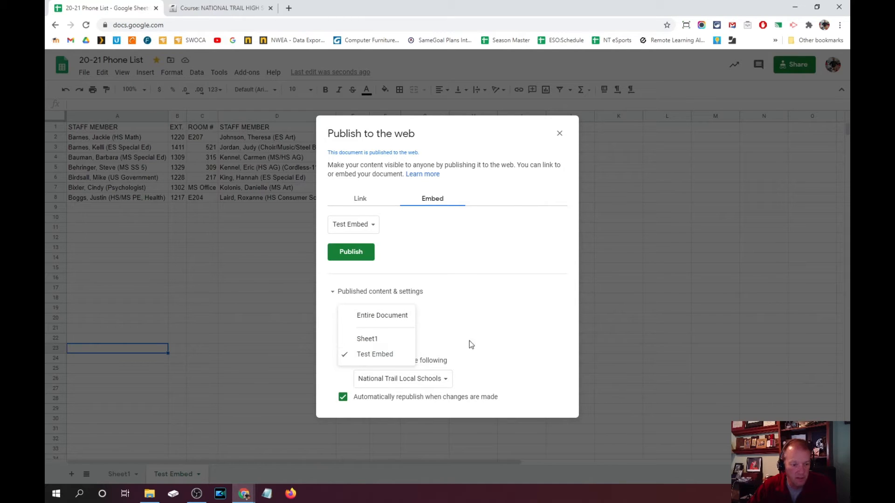
pyautogui.click(393, 358)
pyautogui.click(408, 355)
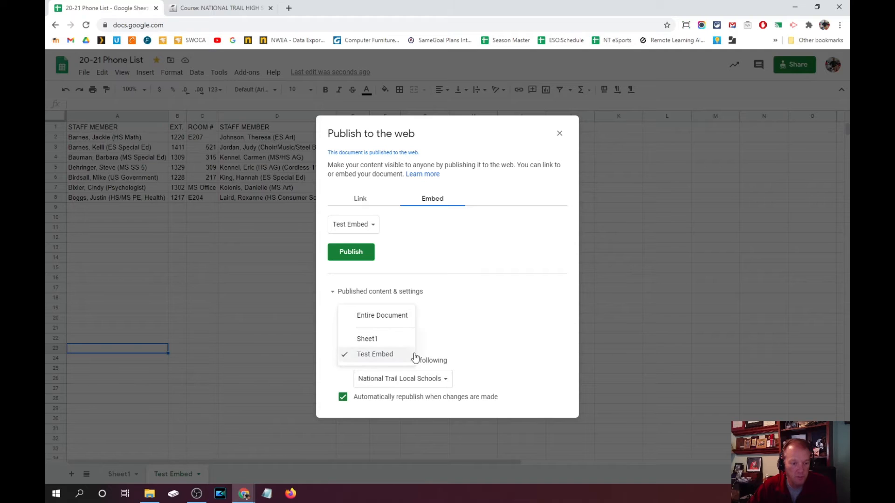
pyautogui.click(476, 329)
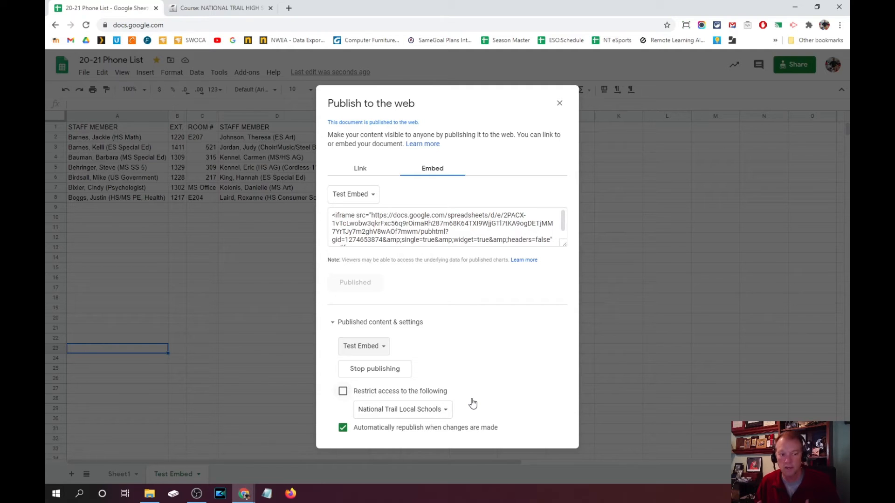
# Copy the iframe embed code for the Test Embed sheet and switch to the National Trail High School course page
pyautogui.click(403, 225)
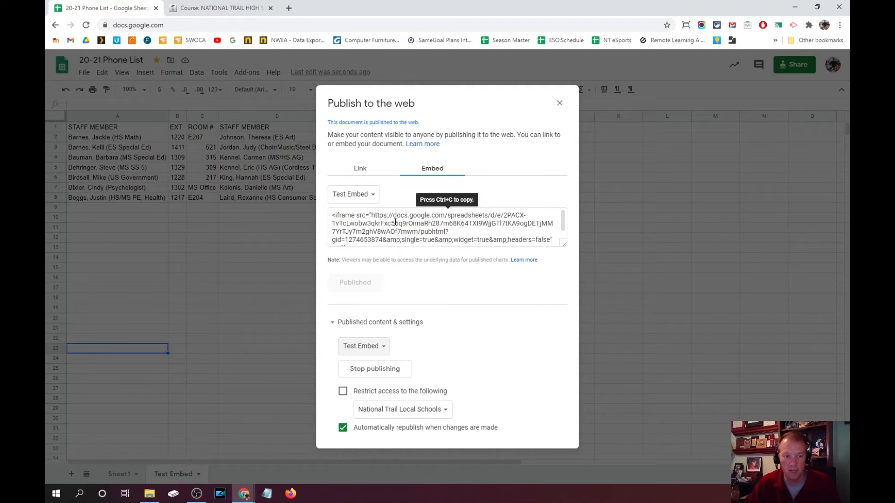
pyautogui.click(434, 224)
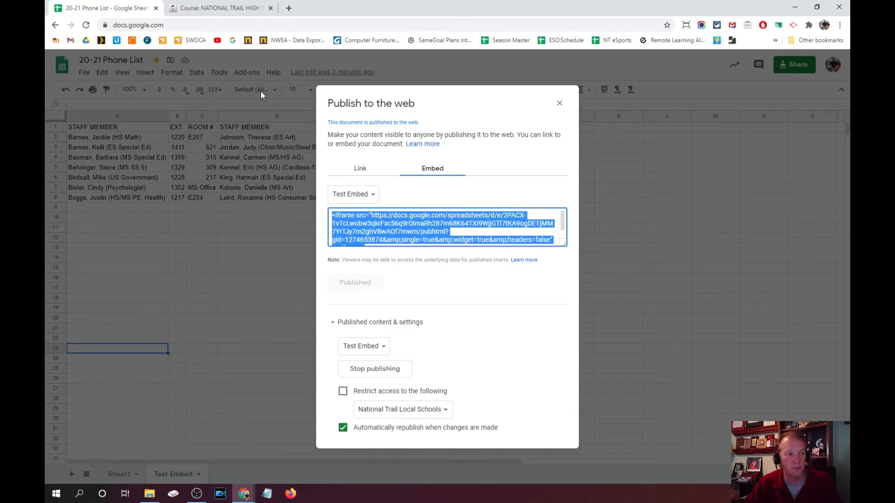
pyautogui.click(224, 10)
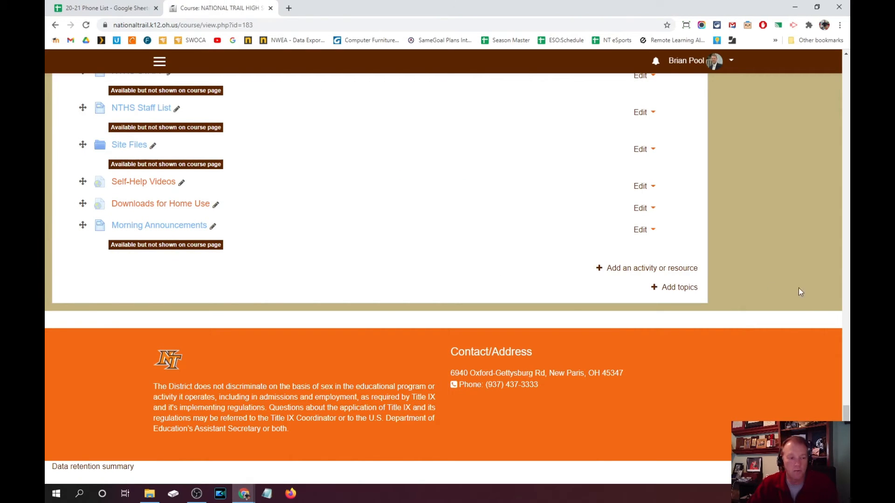
# Add a new Page resource to the course and name it Test Embed
pyautogui.click(652, 272)
pyautogui.scroll(-1, 354, 302)
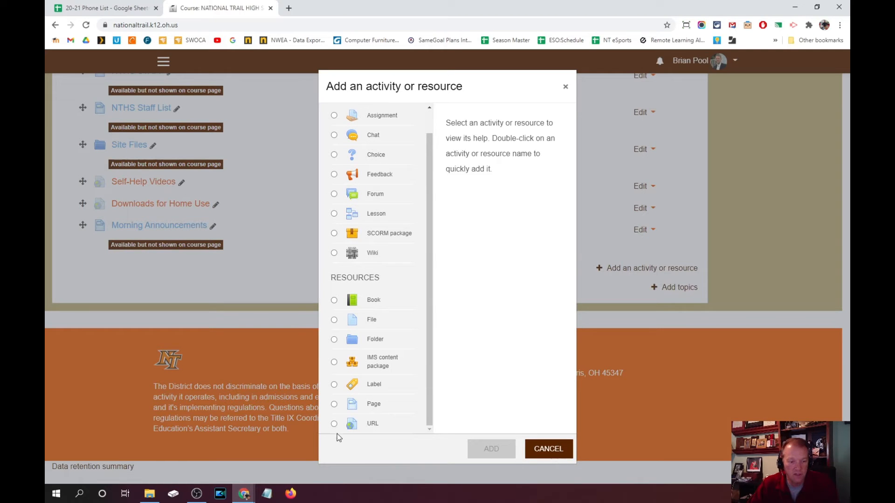
pyautogui.click(334, 404)
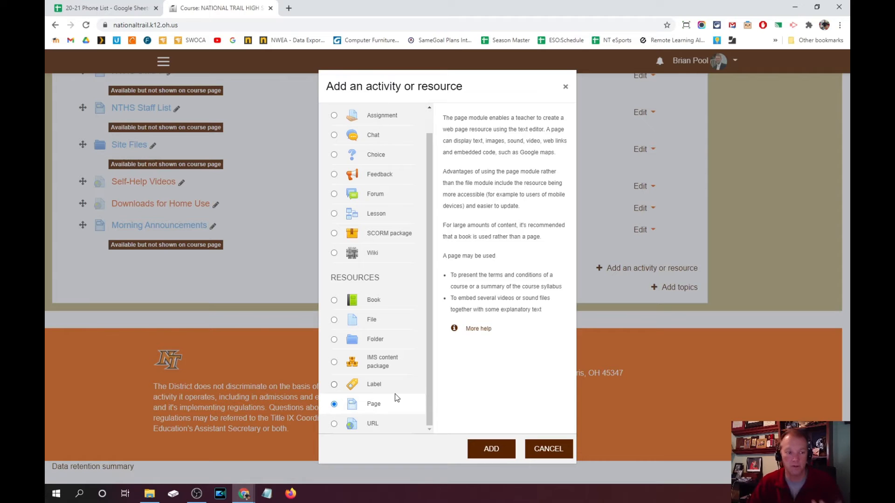
pyautogui.scroll(1, 397, 398)
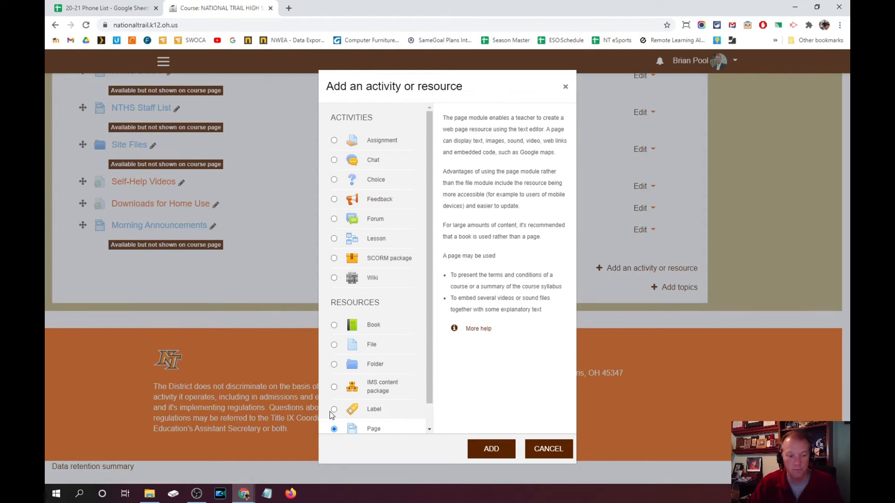
pyautogui.click(345, 413)
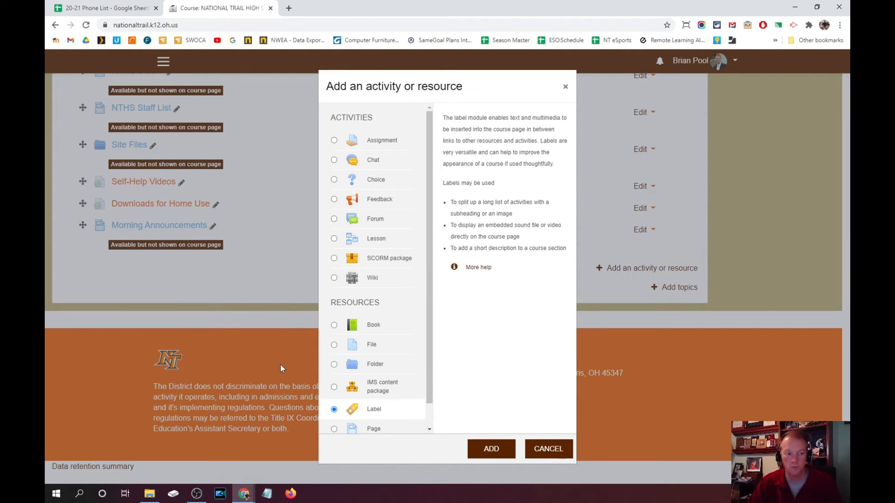
pyautogui.click(335, 431)
pyautogui.click(480, 448)
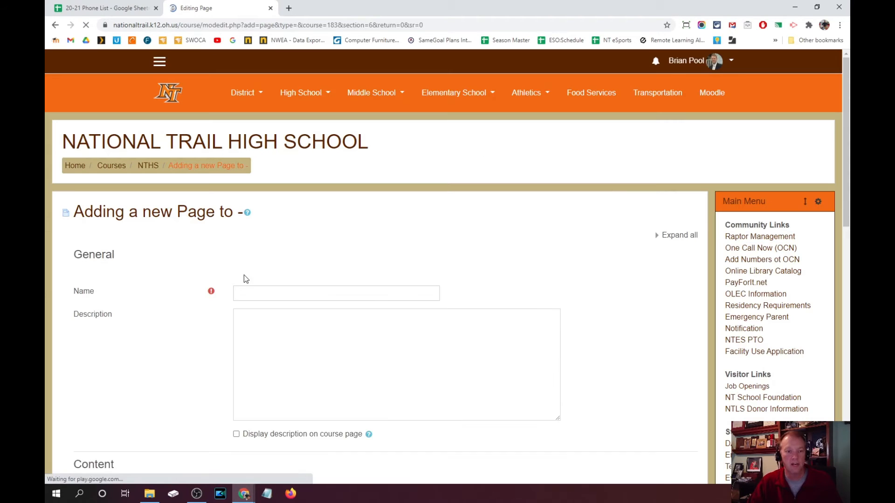
pyautogui.click(319, 294)
pyautogui.write('Test Embed')
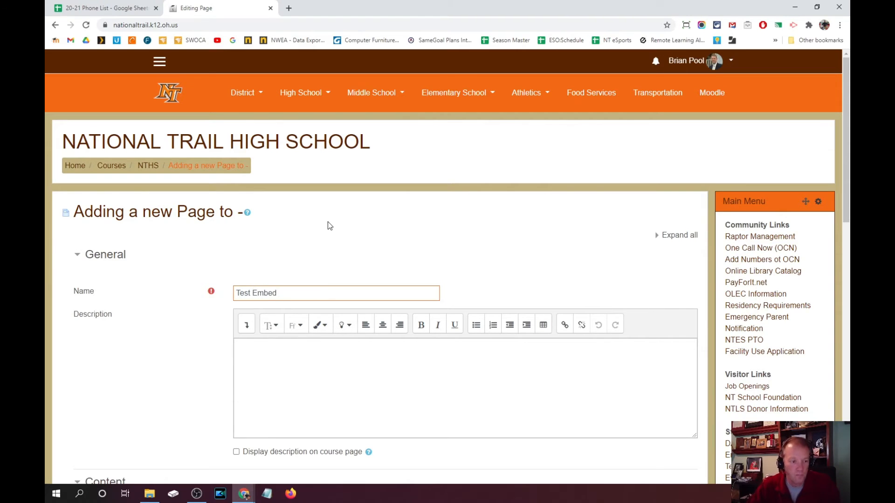
# Try pasting the iframe embed code as ordinary text into the page content, and save and display the page
pyautogui.scroll(-6, 203, 253)
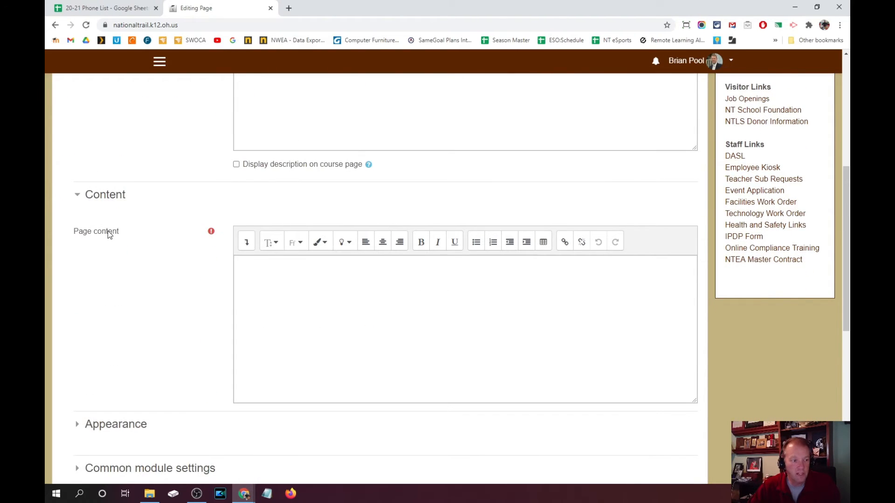
pyautogui.click(383, 350)
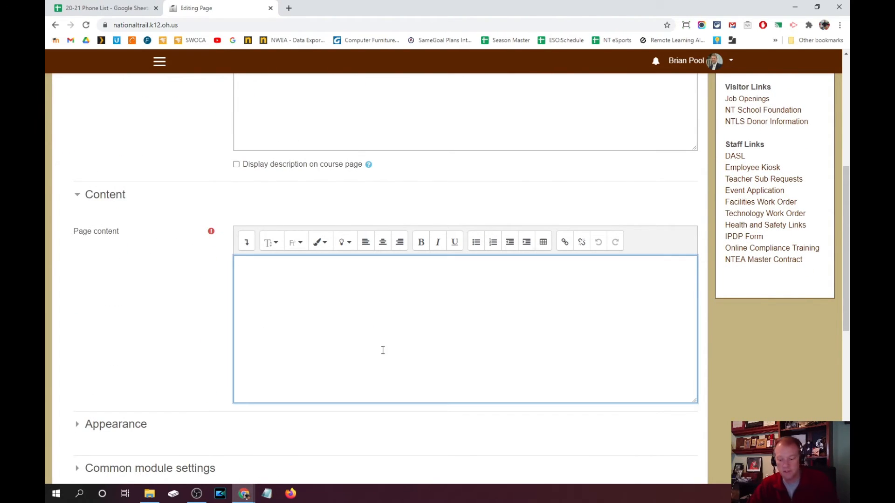
pyautogui.hotkey('ctrl', 'v')
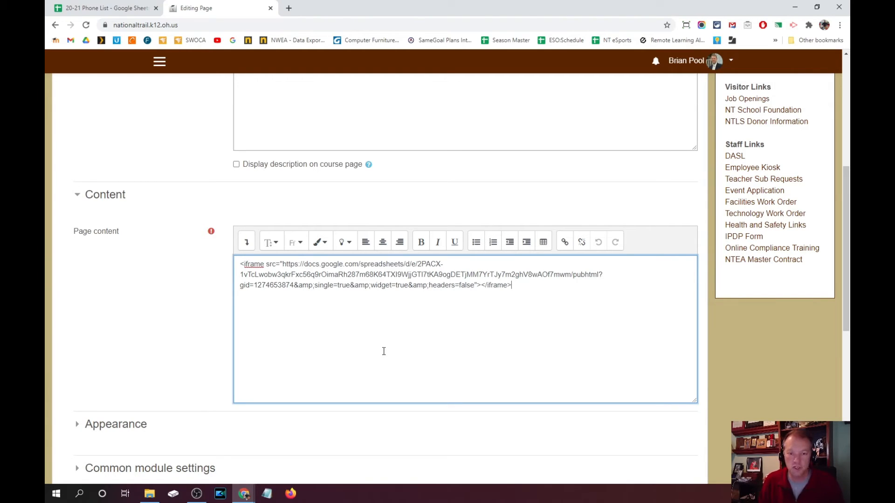
pyautogui.scroll(-6, 390, 356)
pyautogui.click(401, 367)
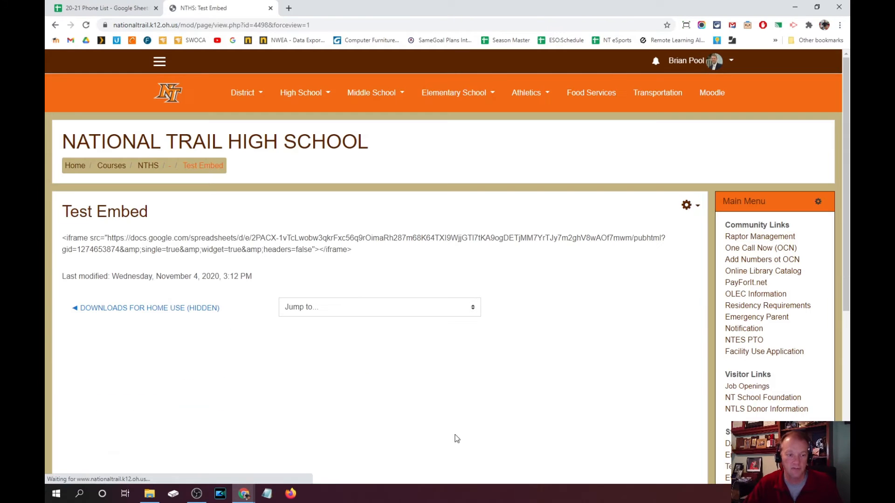
# Reopen the Test Embed page's settings, copy the embed code from the page content and delete it there
pyautogui.click(687, 205)
pyautogui.click(643, 217)
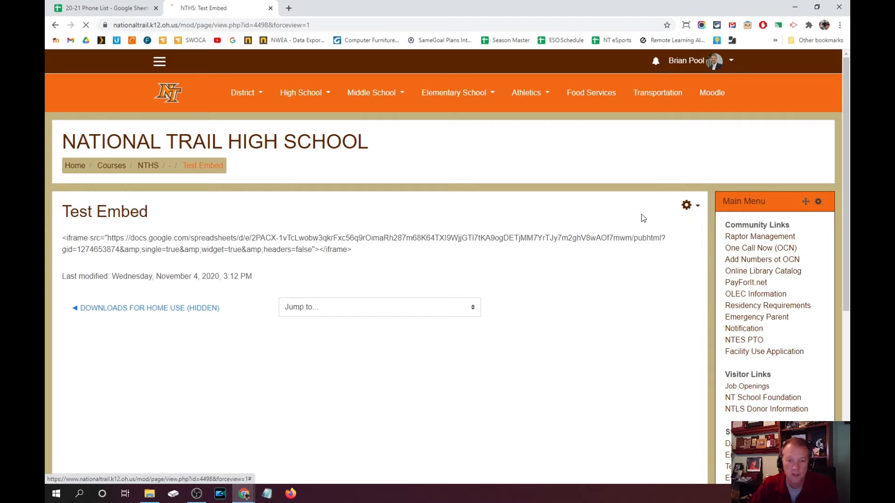
pyautogui.scroll(-7, 455, 261)
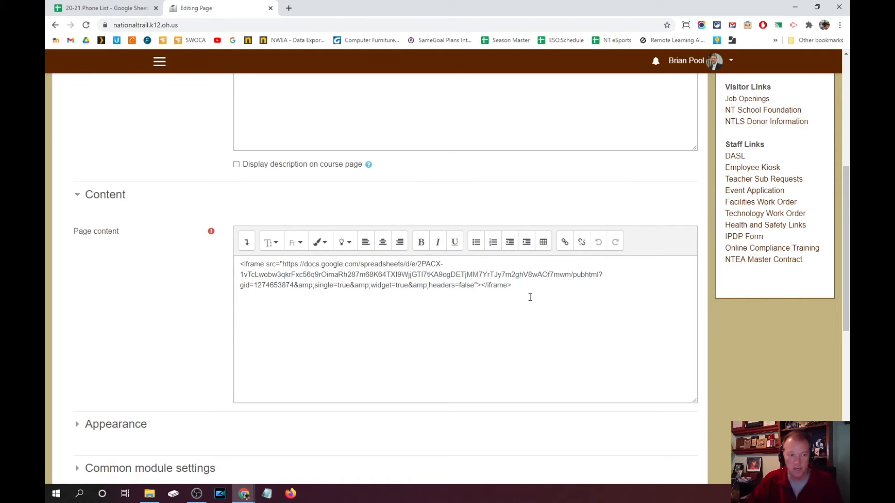
pyautogui.click(512, 286)
pyautogui.hotkey('ctrl', 'a')
pyautogui.hotkey('ctrl', 'c')
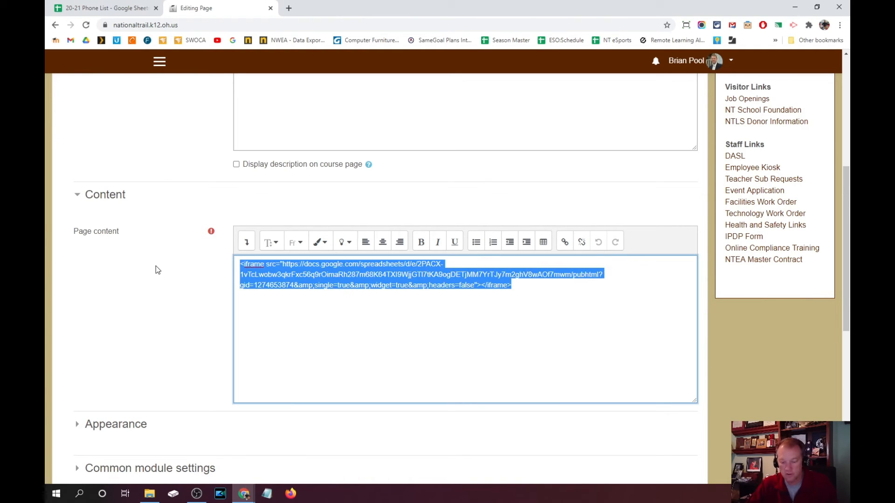
pyautogui.press('Delete')
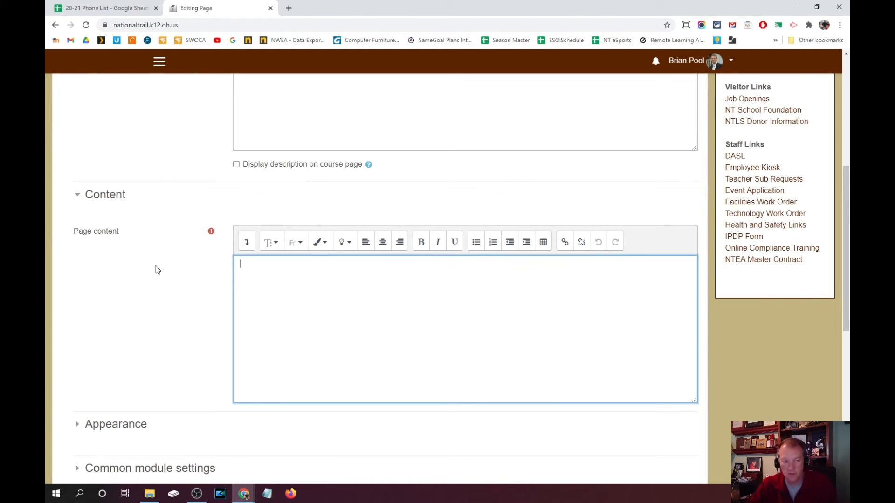
# Paste the iframe embed code into the HTML source of the page content, and save and display the page
pyautogui.click(248, 243)
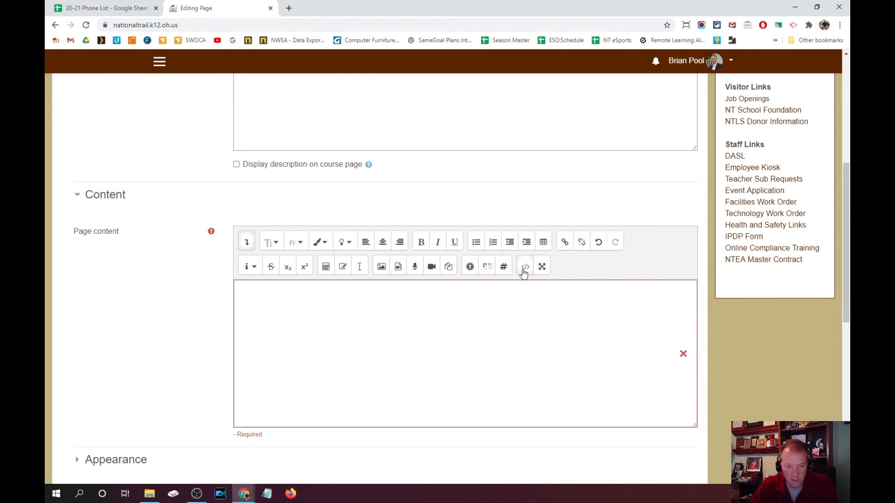
pyautogui.click(524, 270)
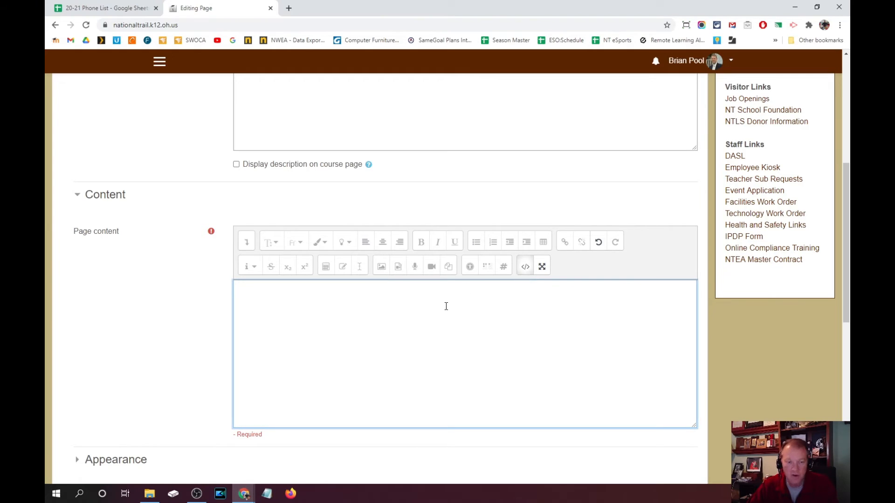
pyautogui.hotkey('ctrl', 'v')
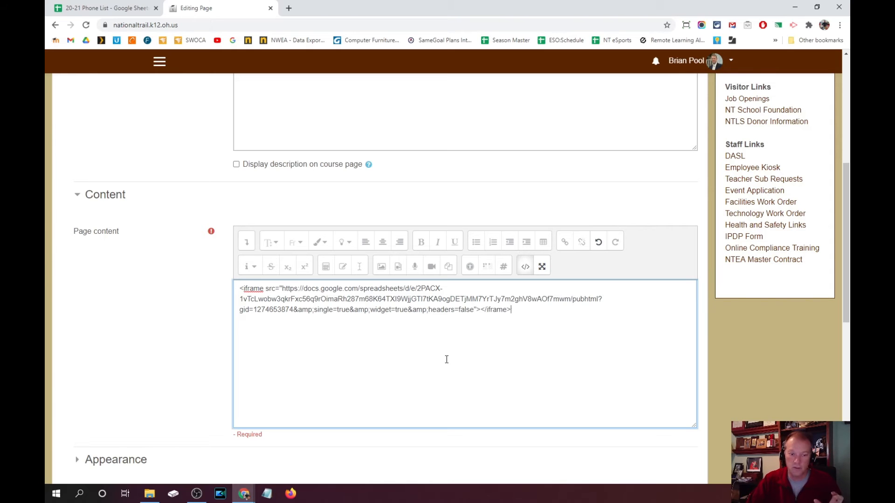
pyautogui.scroll(-7, 446, 359)
pyautogui.click(426, 355)
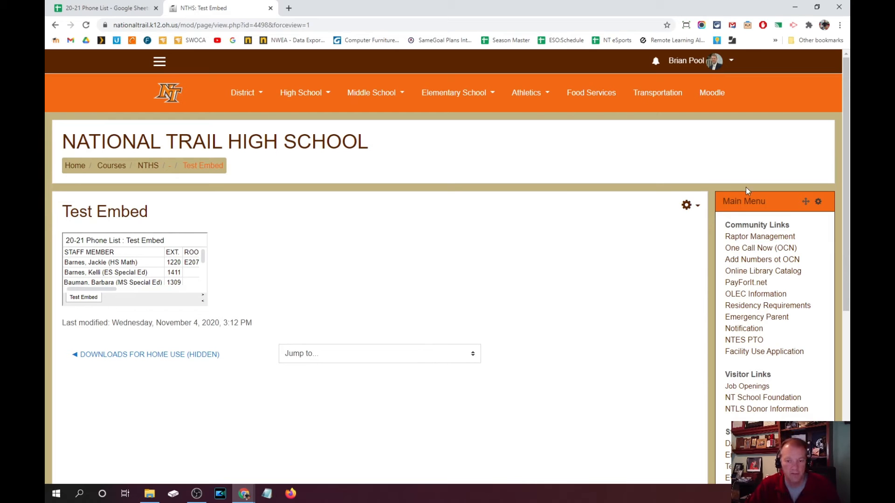
# Edit the Test Embed page's content as HTML and add width=100% to the iframe tag before src
pyautogui.click(691, 208)
pyautogui.click(637, 218)
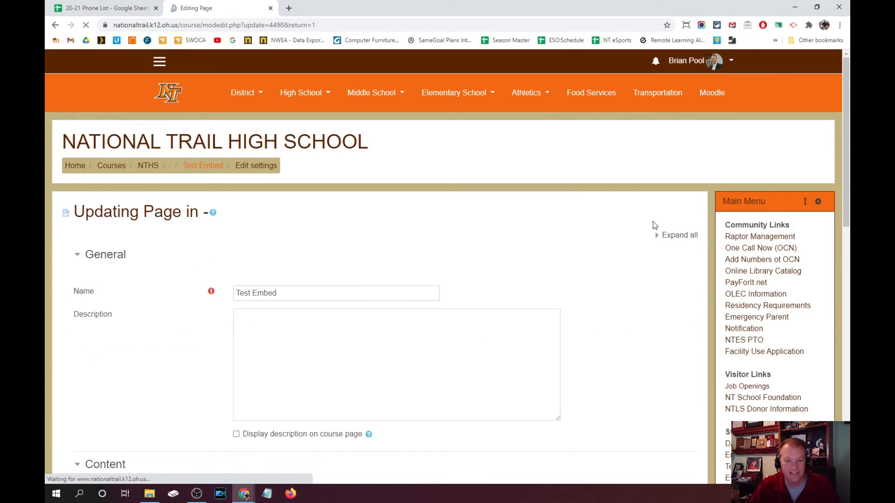
pyautogui.scroll(-6, 359, 259)
pyautogui.click(247, 244)
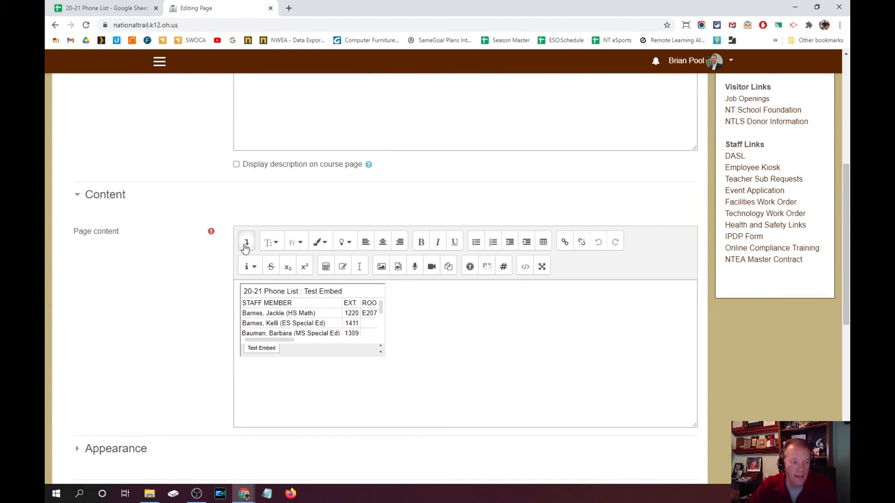
pyautogui.click(525, 267)
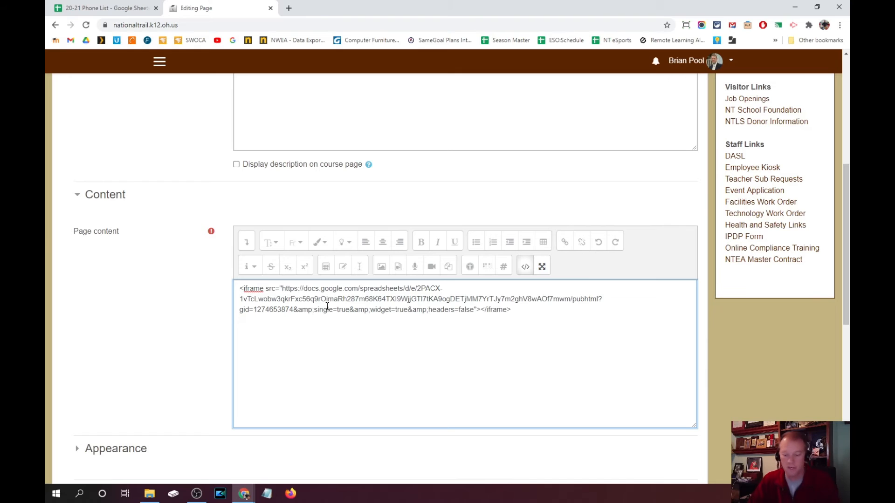
pyautogui.write('width')
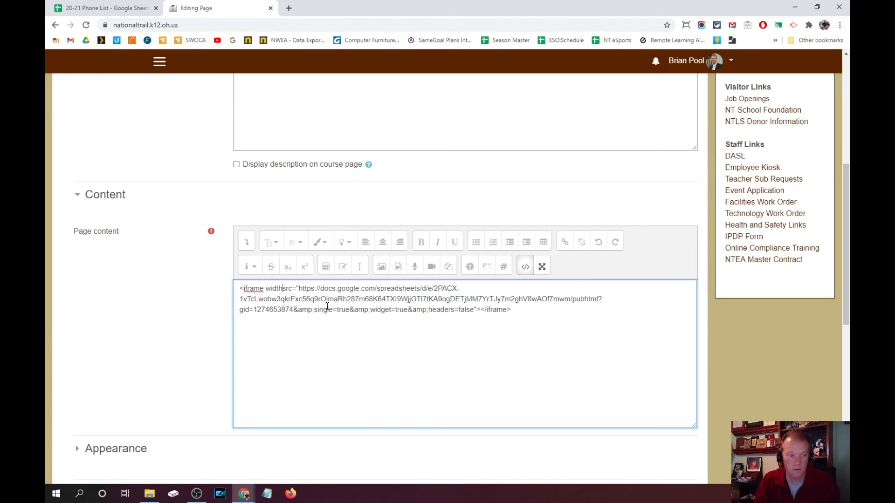
pyautogui.write('=100%')
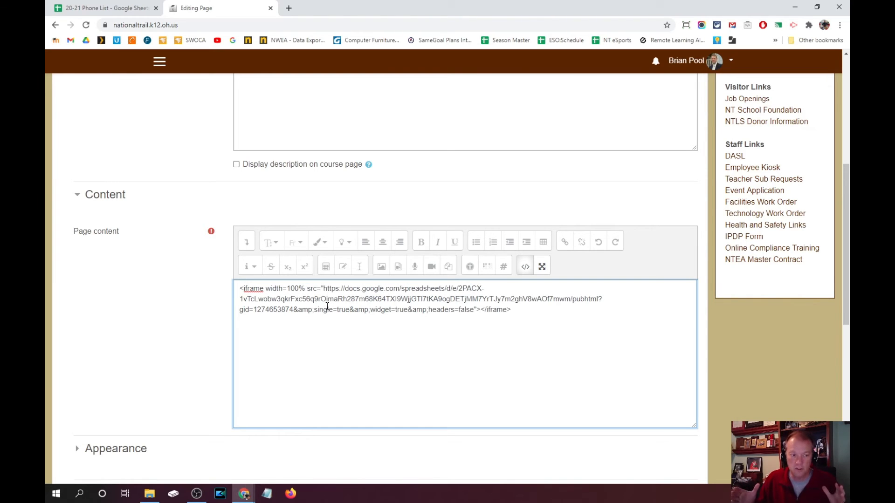
# Add height=400px to the iframe tag after the width, and save and display the page
pyautogui.write(' heigh')
pyautogui.press('BackSpace')
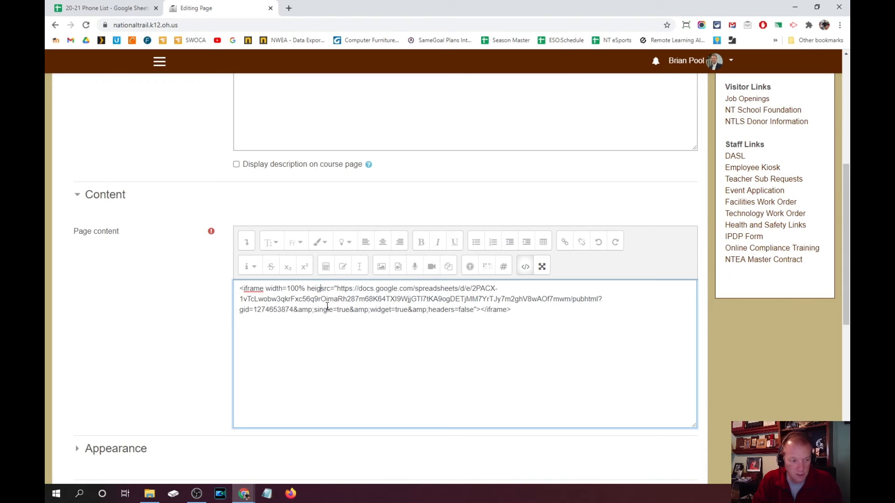
pyautogui.write('ht')
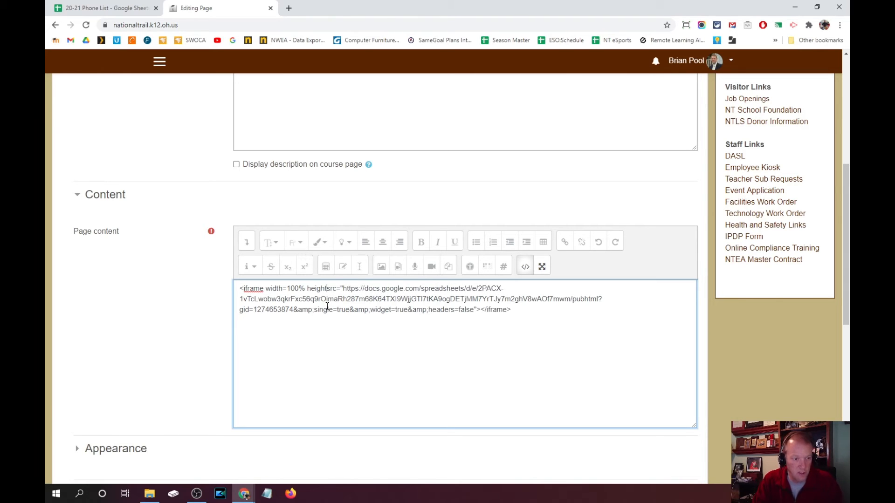
pyautogui.write('=')
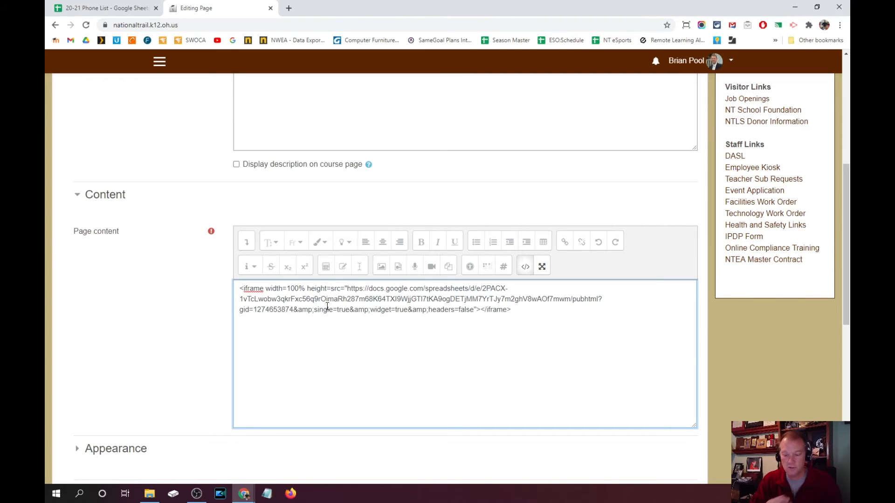
pyautogui.write('400')
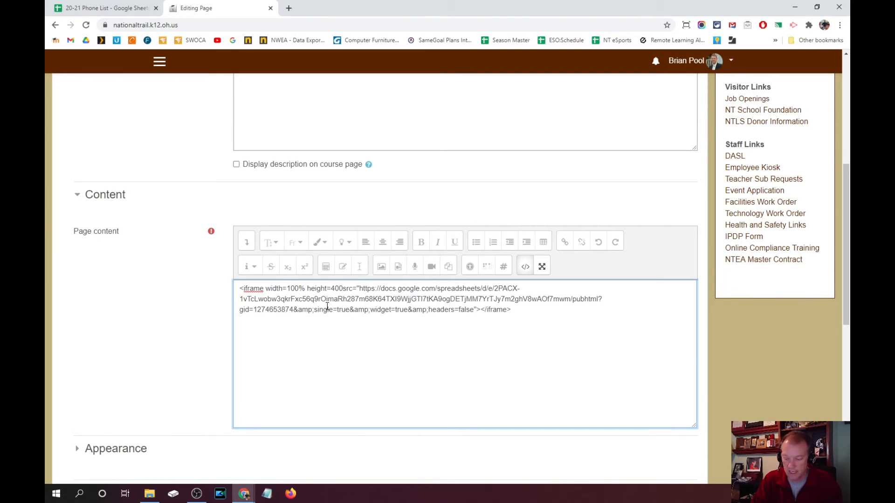
pyautogui.write('px')
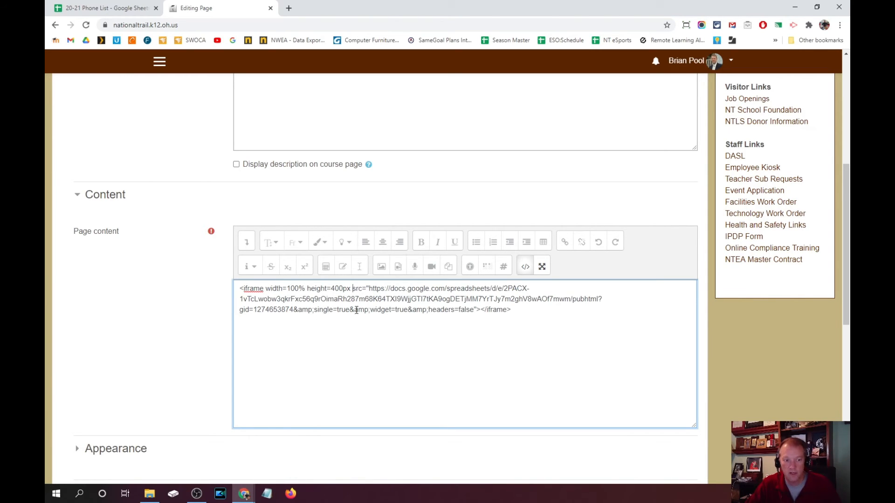
pyautogui.scroll(-6, 455, 308)
pyautogui.click(436, 385)
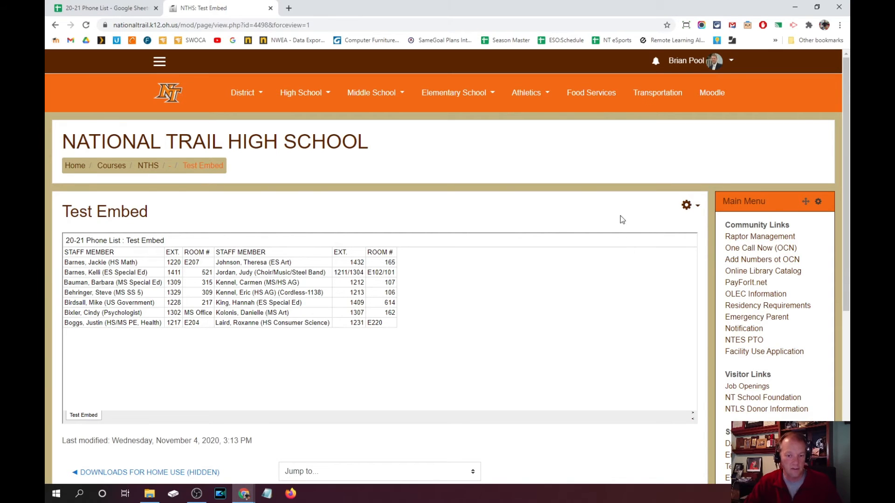
# Check how the embedded sheet adapts to a narrower browser window, and maximize the window again
pyautogui.click(817, 6)
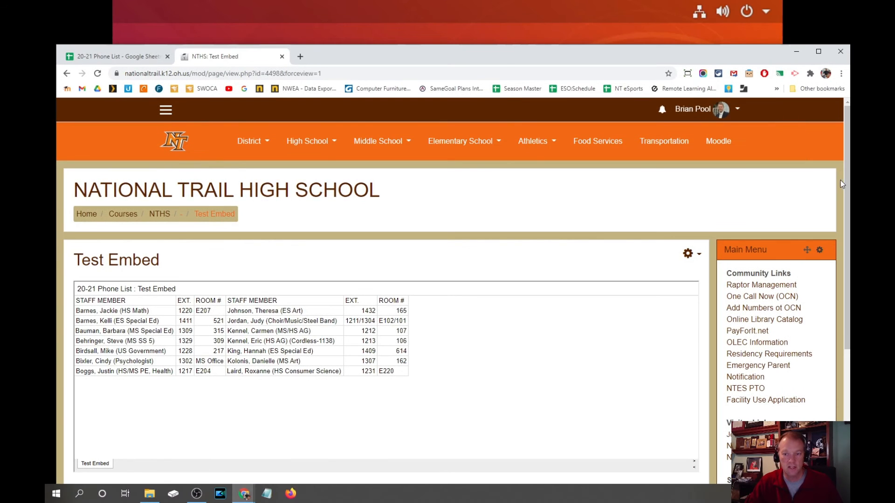
pyautogui.moveTo(55, 212); pyautogui.dragTo(163, 170)
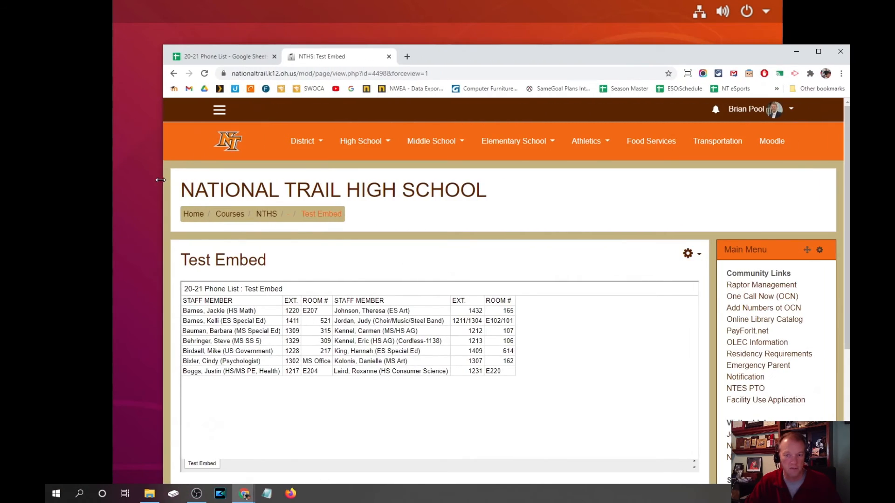
pyautogui.click(818, 52)
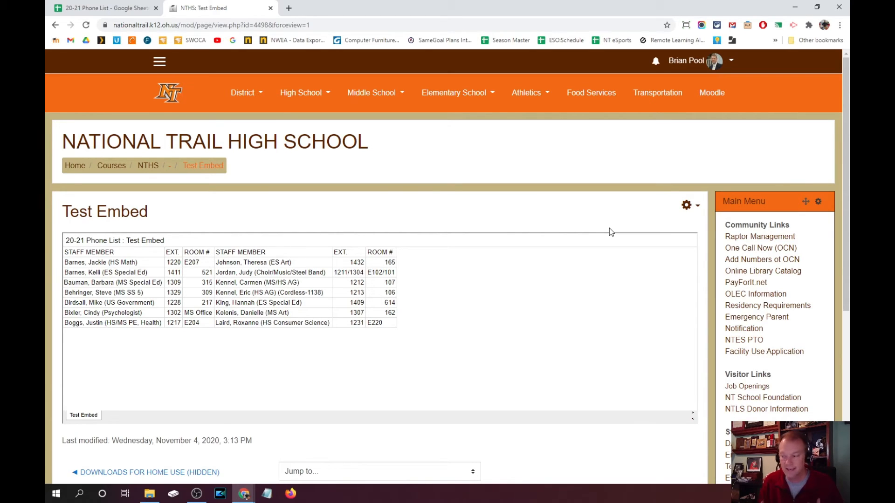
# In the Google Sheets phone list, change both STAFF MEMBER headers on Sheet1 to STAFF MEMBERS and check the linked Test Embed sheet
pyautogui.click(99, 7)
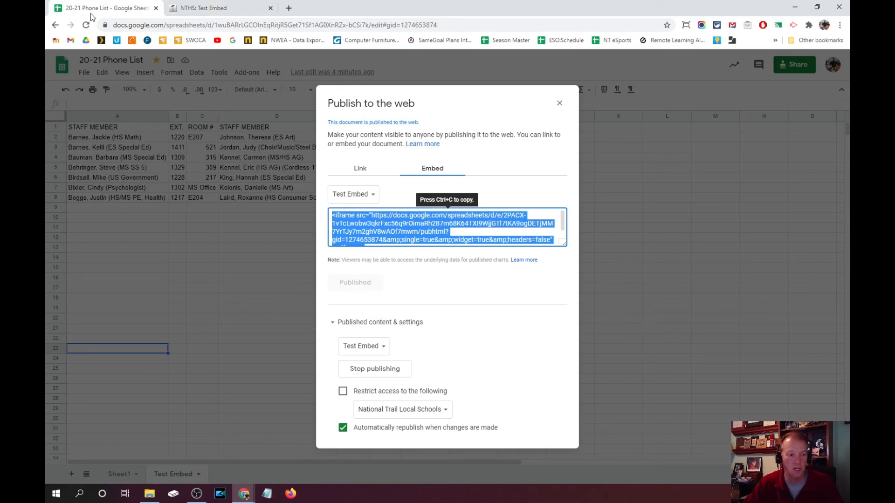
pyautogui.click(559, 103)
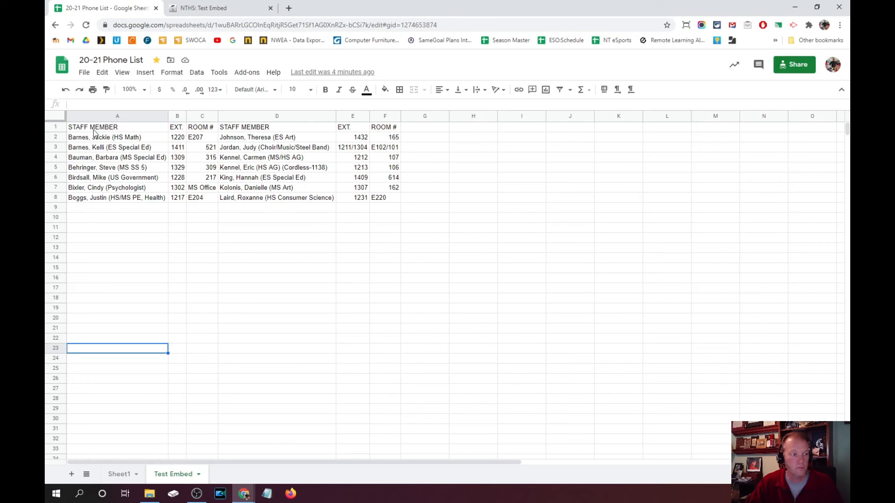
pyautogui.click(119, 474)
pyautogui.click(144, 130)
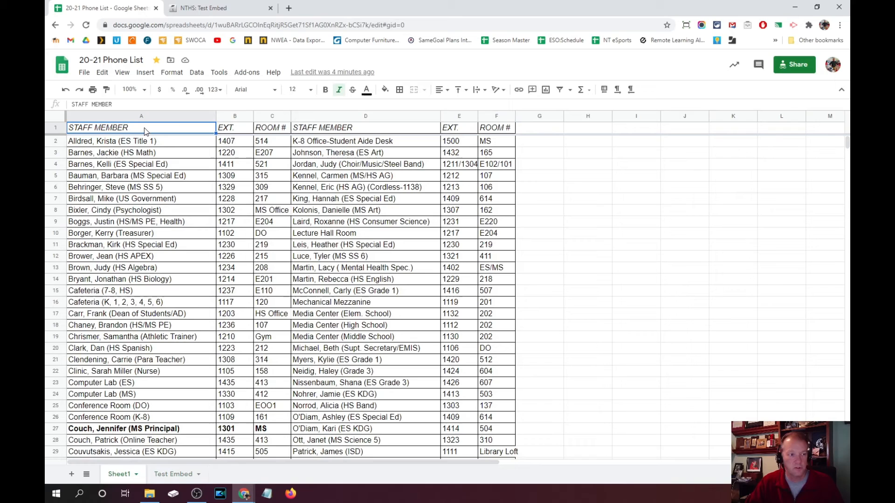
pyautogui.click(133, 105)
pyautogui.click(362, 129)
pyautogui.click(132, 105)
pyautogui.write('S')
pyautogui.click(338, 258)
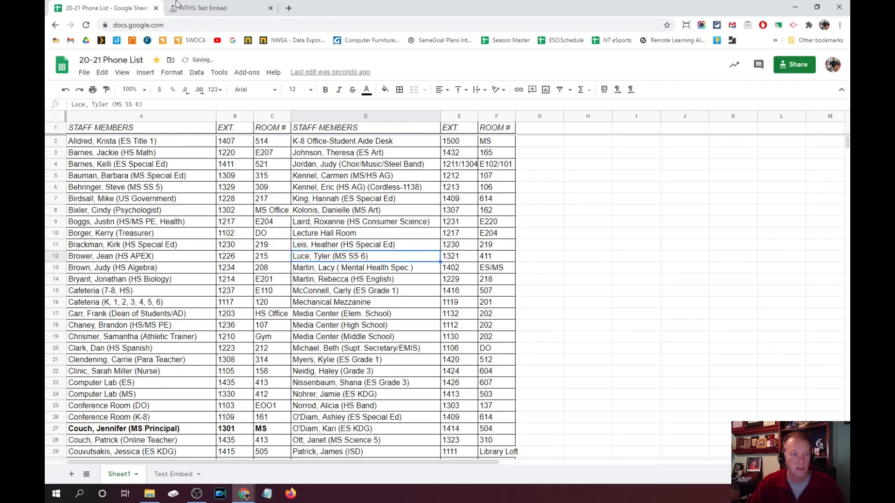
pyautogui.click(173, 474)
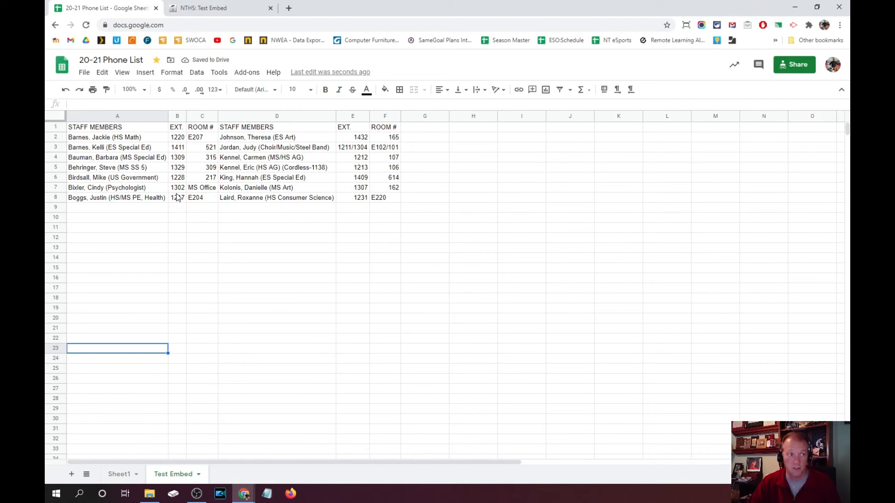
# Switch to the Moodle site, go back to the NTHS course page, and turn editing off
pyautogui.click(218, 8)
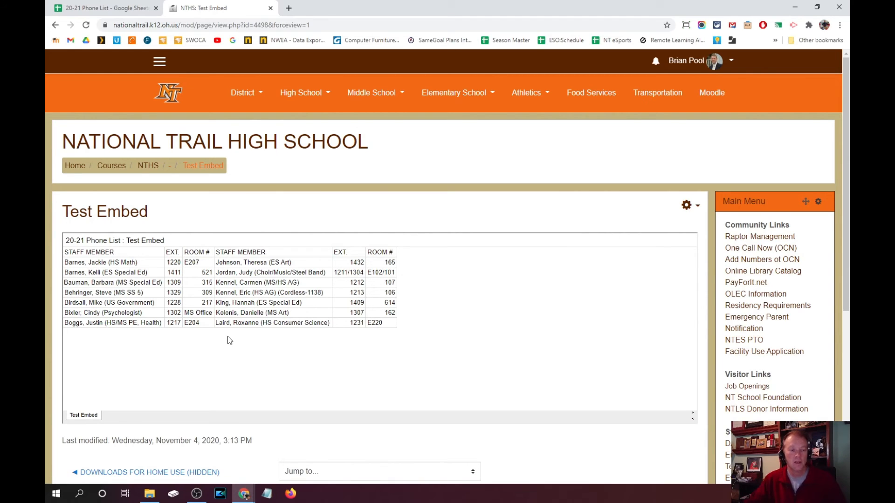
pyautogui.click(142, 166)
pyautogui.scroll(-10, 378, 201)
pyautogui.scroll(-20, 379, 203)
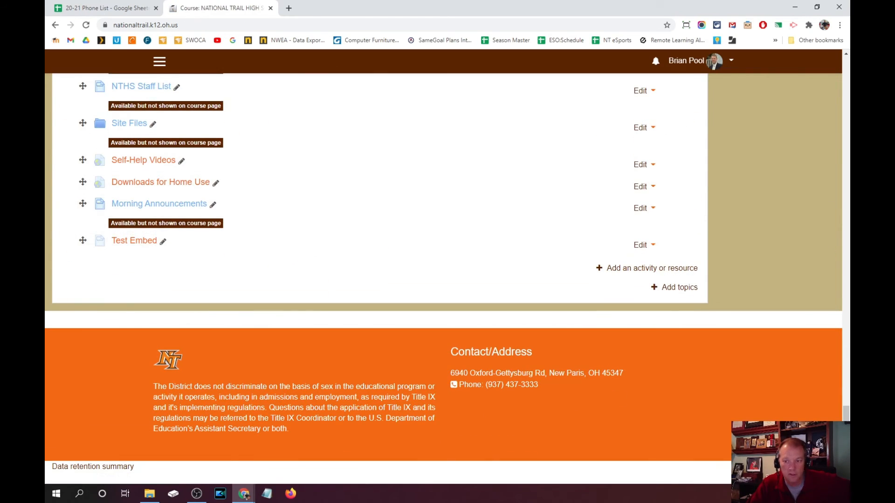
pyautogui.moveTo(841, 418); pyautogui.dragTo(844, 61)
pyautogui.click(810, 138)
pyautogui.click(776, 168)
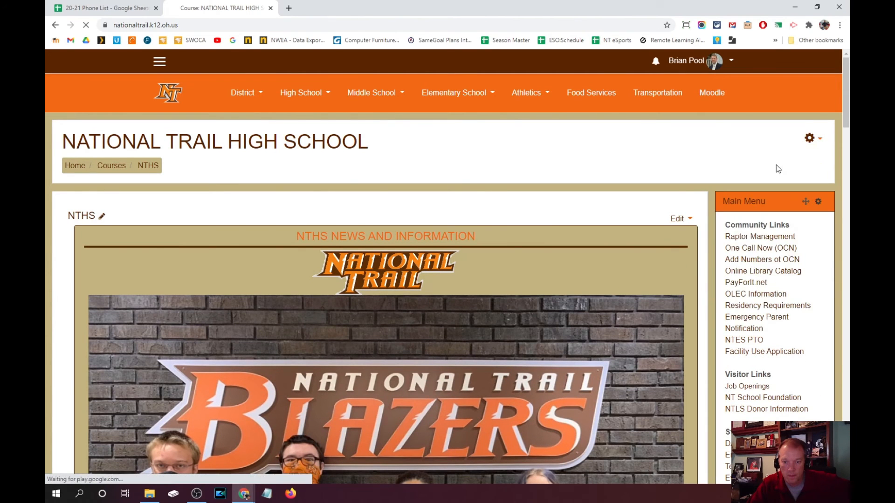
# Open the Test Embed page from the course page and examine the file title and sheet name above the embedded table
pyautogui.moveTo(845, 78); pyautogui.dragTo(839, 438)
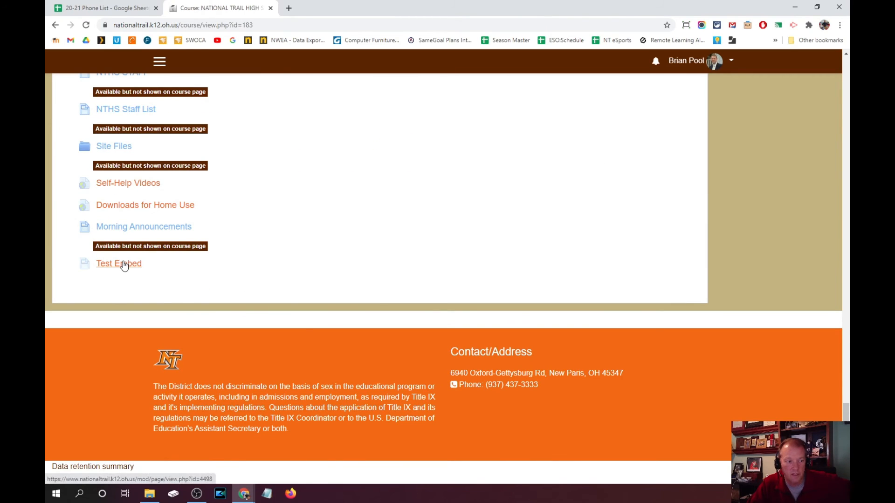
pyautogui.click(123, 264)
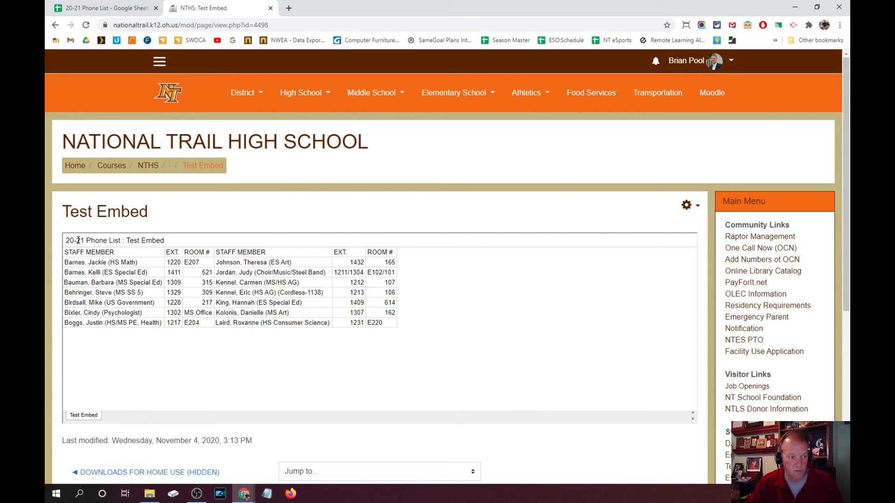
pyautogui.moveTo(66, 240); pyautogui.dragTo(122, 242)
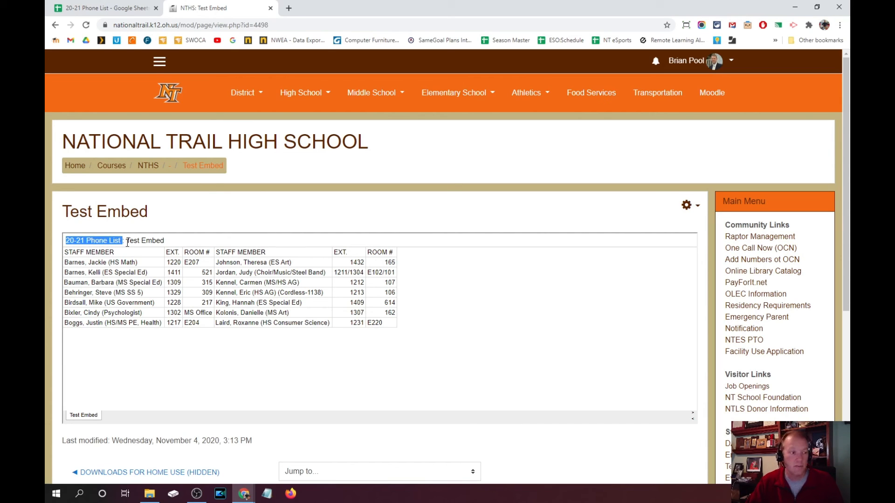
pyautogui.moveTo(128, 241); pyautogui.dragTo(167, 243)
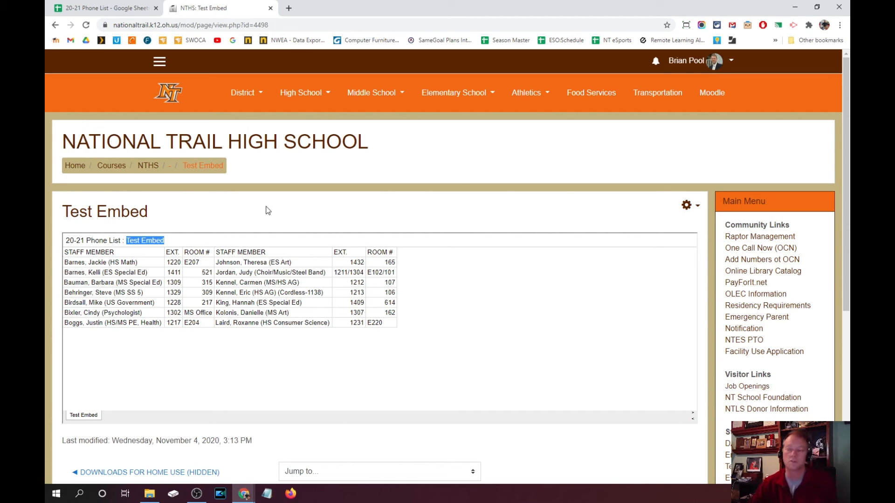
# Compare Sheet1 of the phone list in Google Sheets with the embedded sheet on the Moodle page
pyautogui.click(98, 8)
pyautogui.click(120, 474)
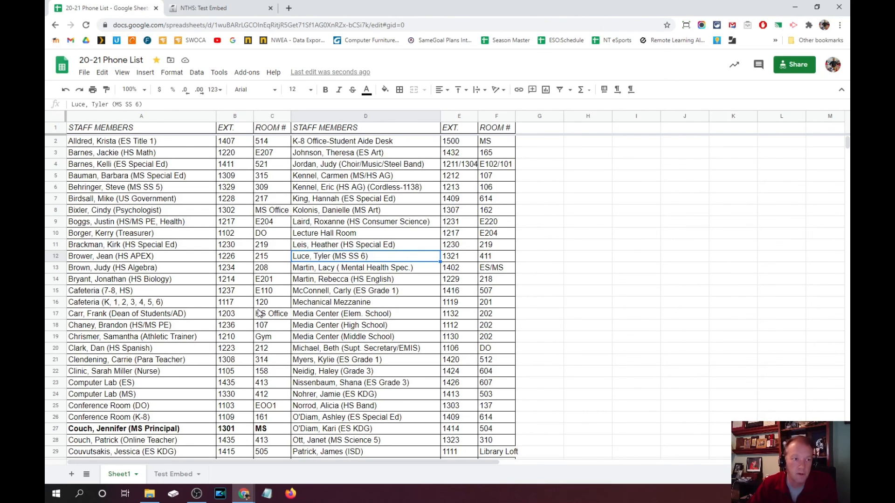
pyautogui.hotkey('ctrl', 'Tab')
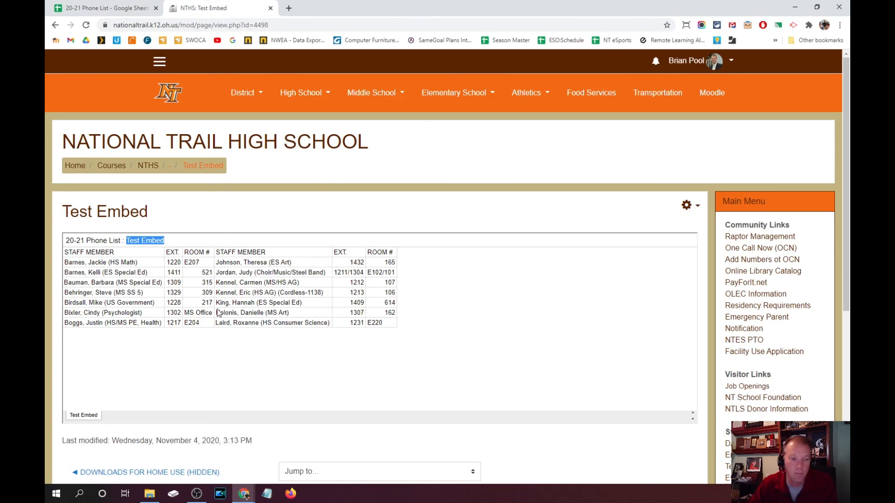